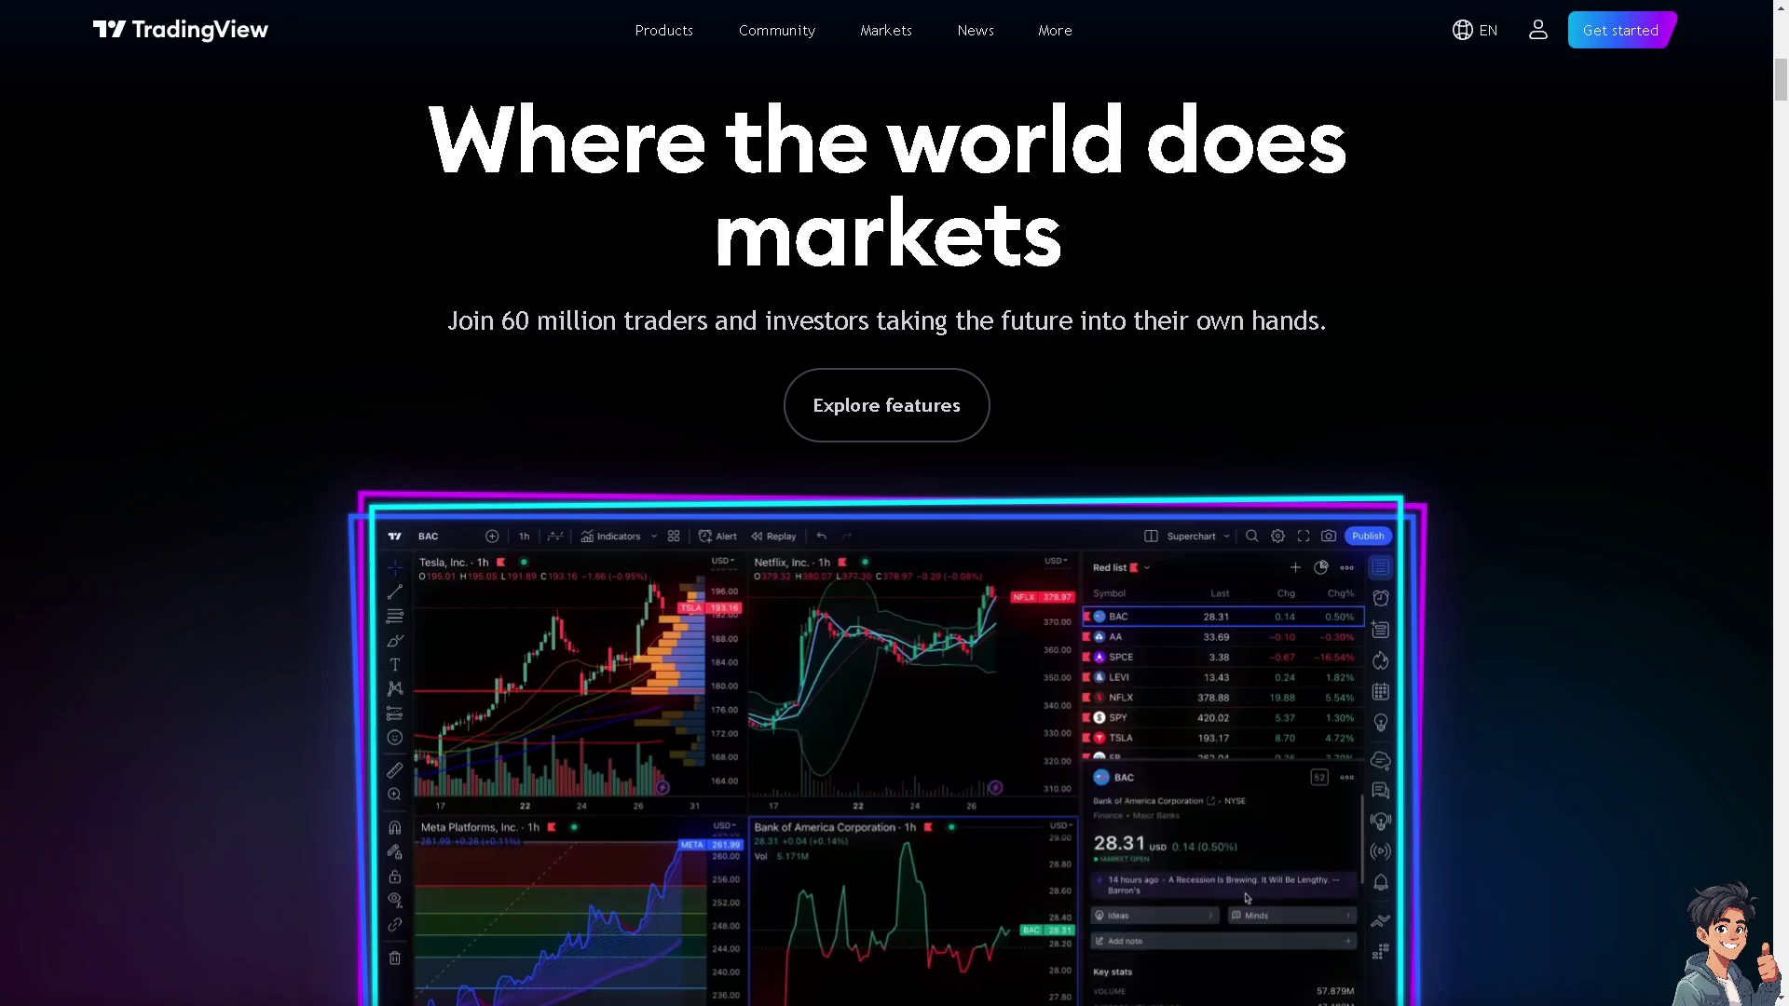
{"action": "scroll", "coordinate": [895, 559], "scroll_direction": "up", "scroll_amount": 5}
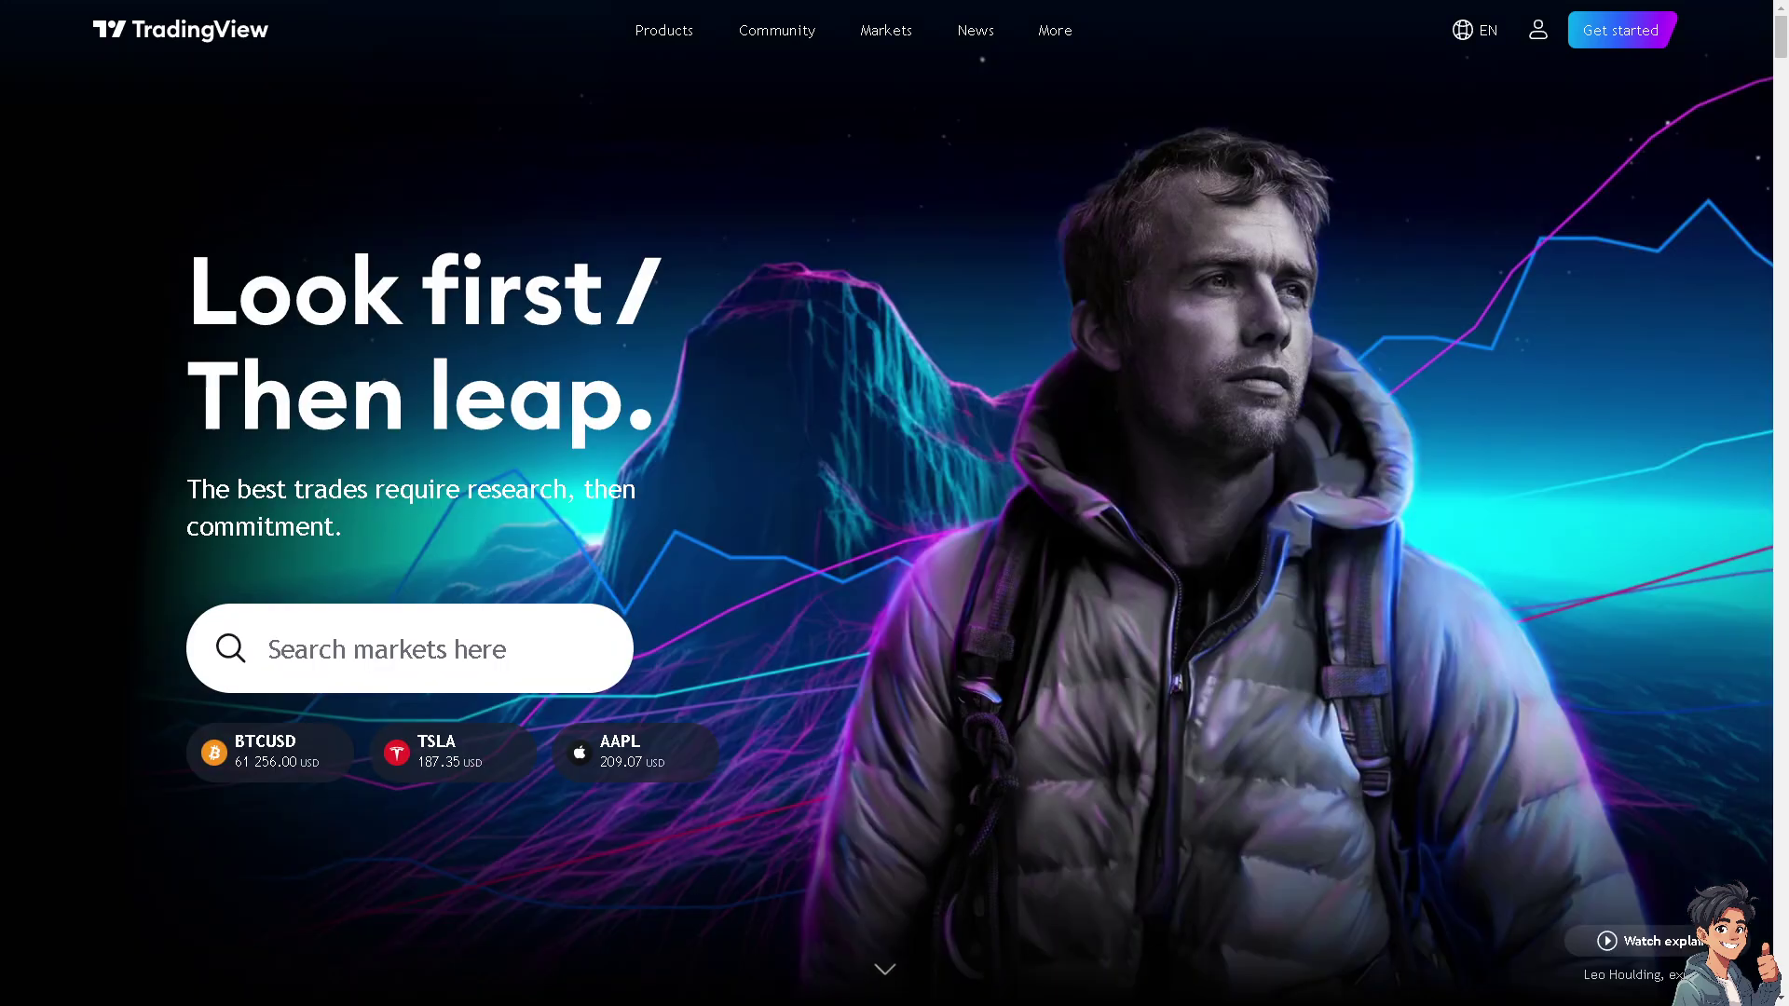
Check the account menu, then start a new account from the Get started pricing page.
{"action": "left_click", "coordinate": [1532, 48]}
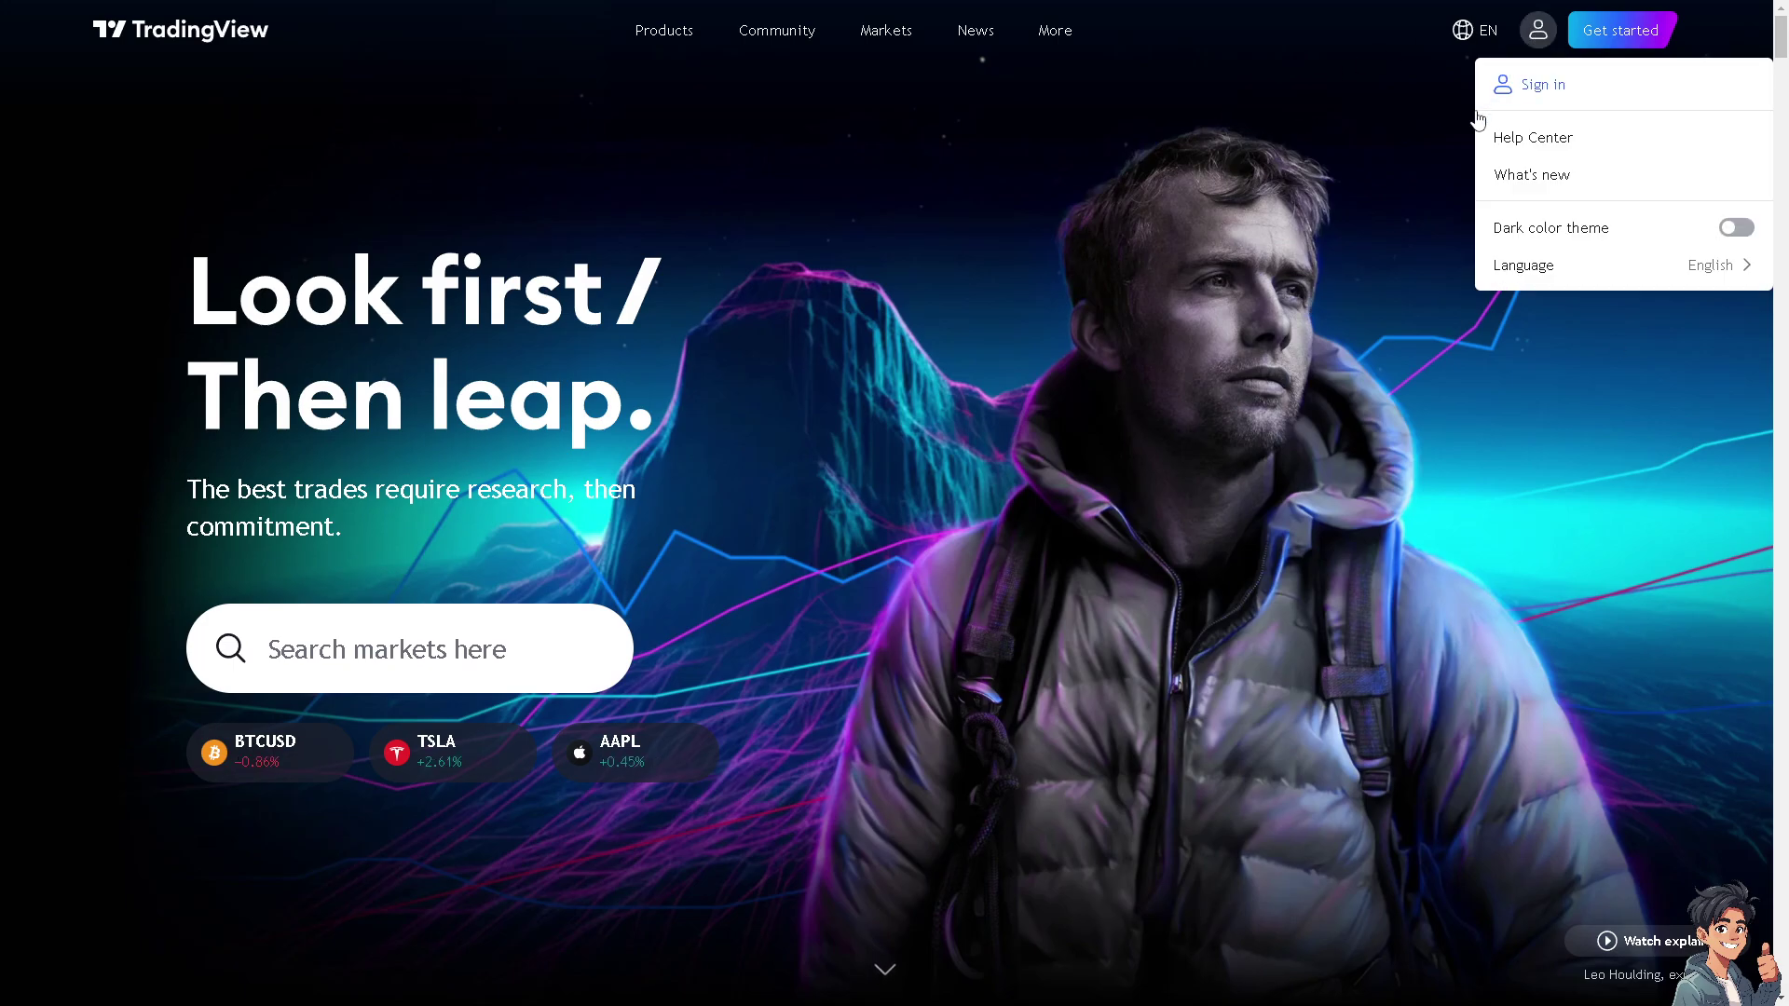
{"action": "left_click", "coordinate": [1324, 34]}
{"action": "left_click", "coordinate": [1604, 50]}
{"action": "left_click", "coordinate": [1339, 217]}
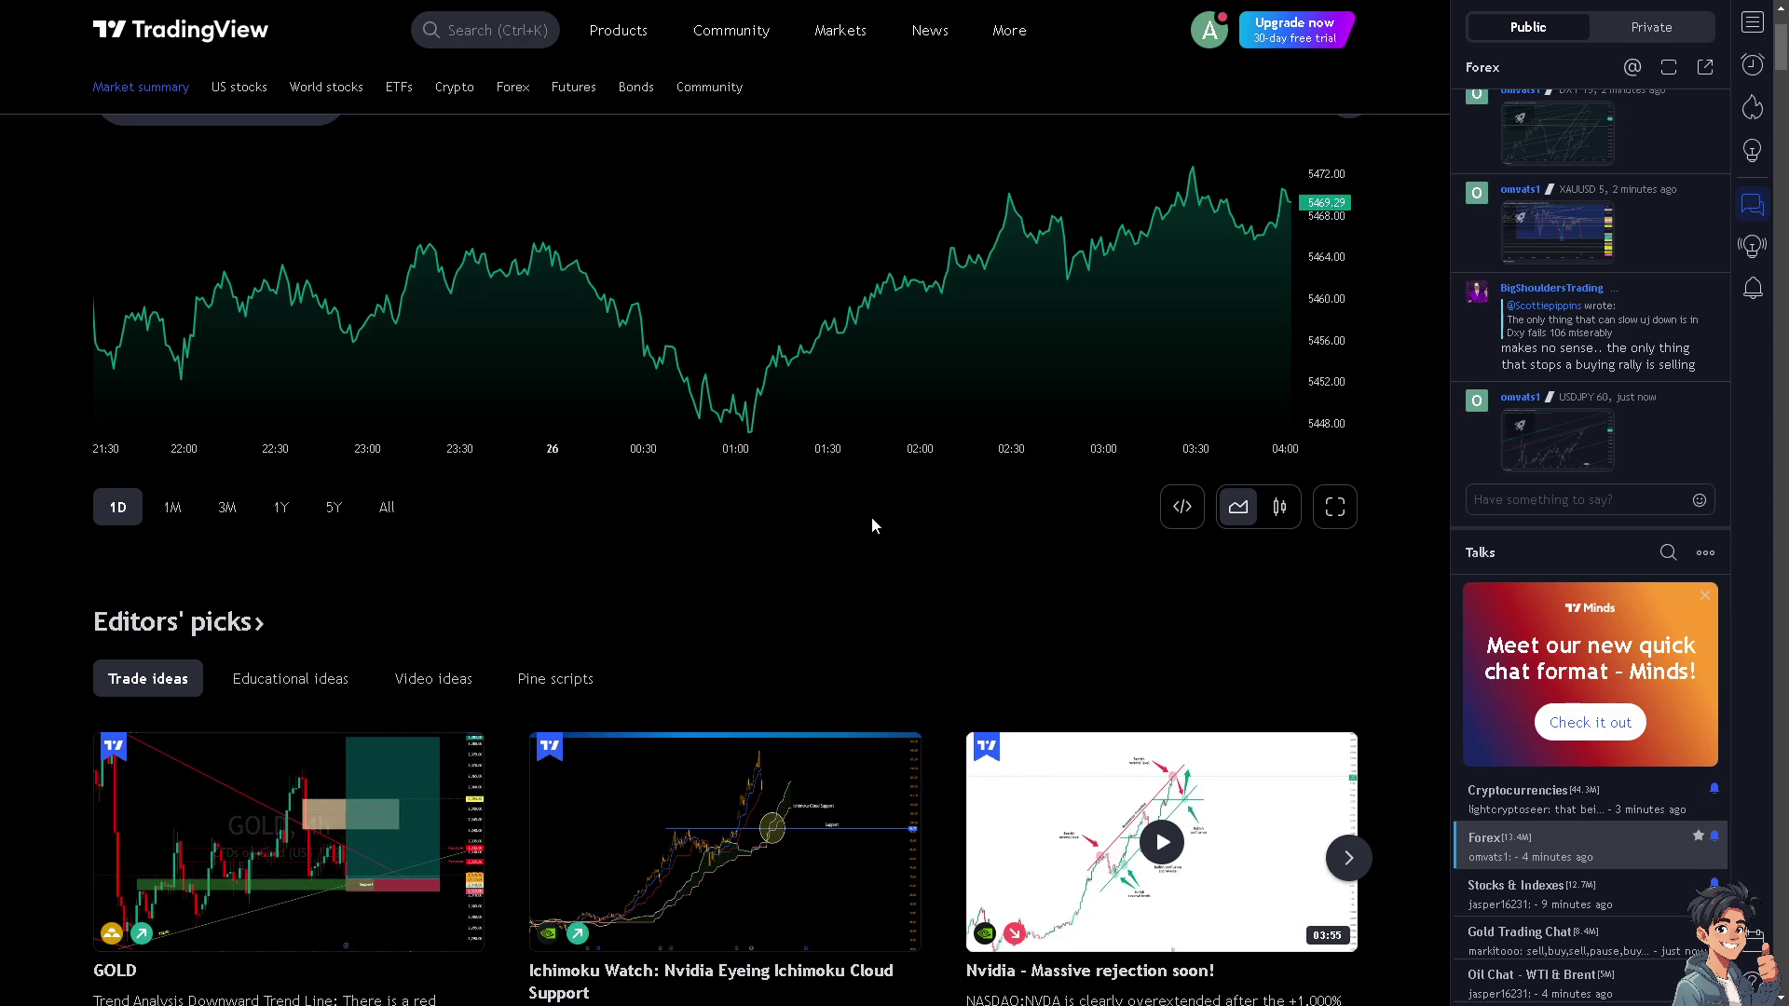
{"action": "scroll", "coordinate": [757, 494], "scroll_direction": "down", "scroll_amount": 1}
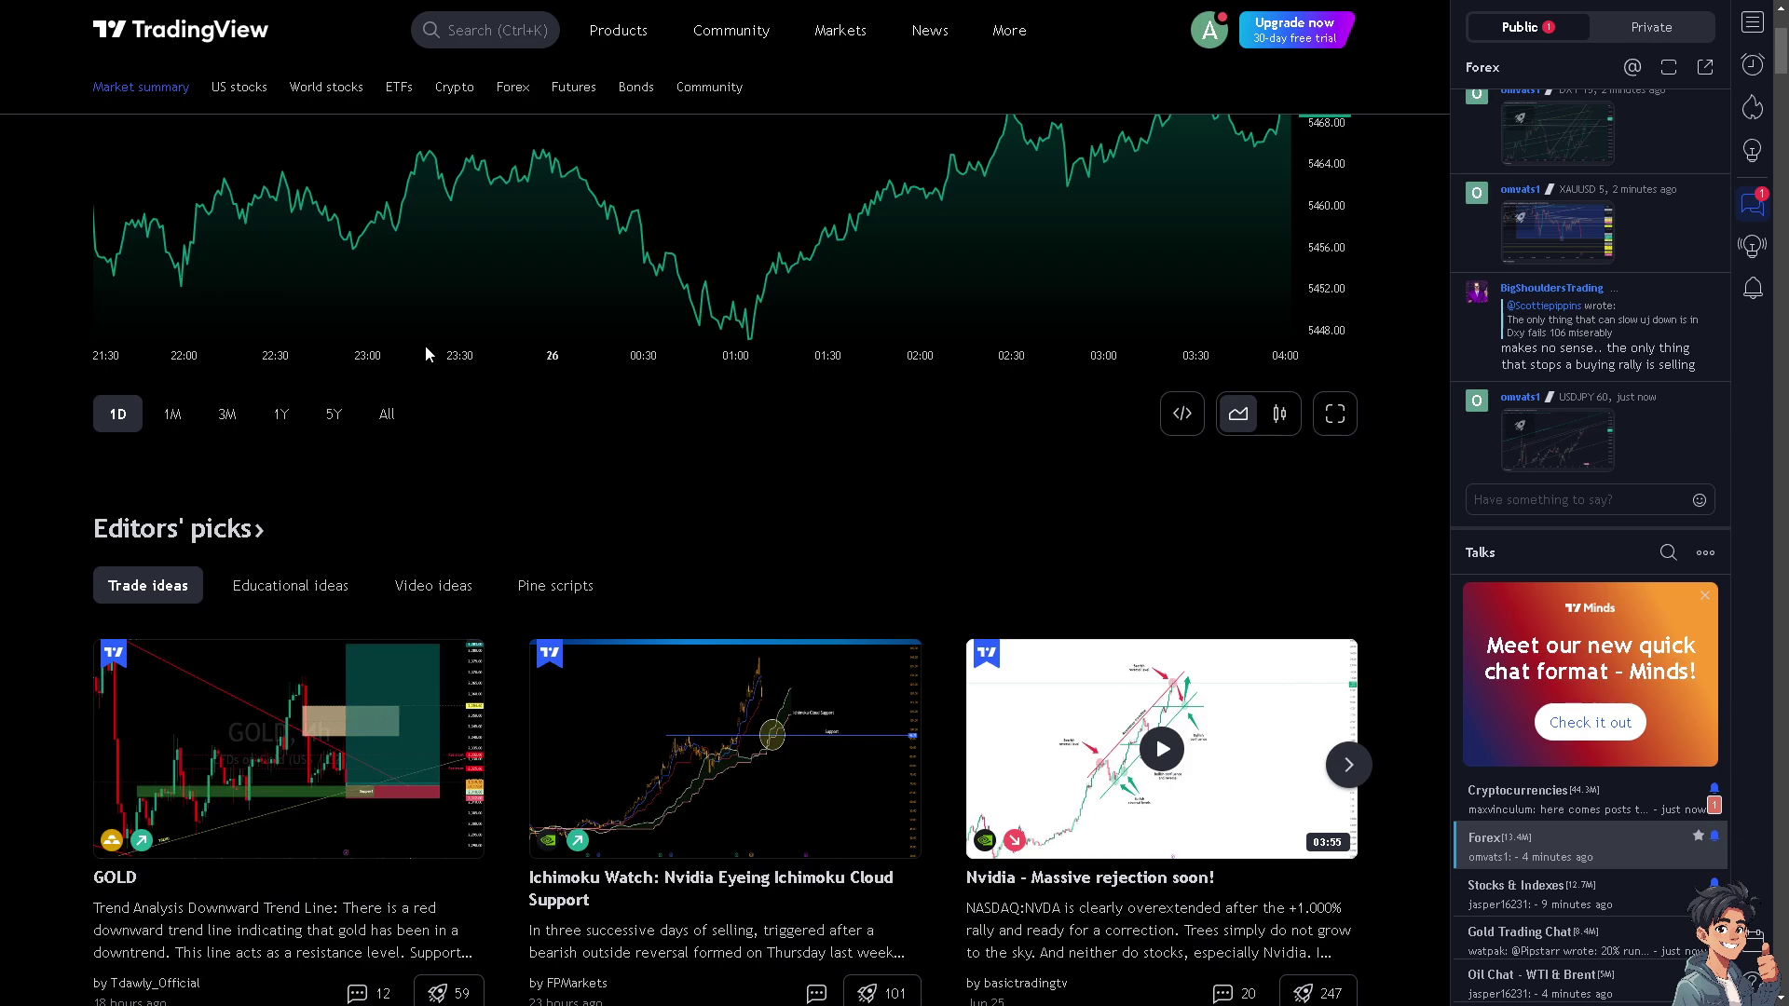
{"action": "scroll", "coordinate": [487, 353], "scroll_direction": "down", "scroll_amount": 3}
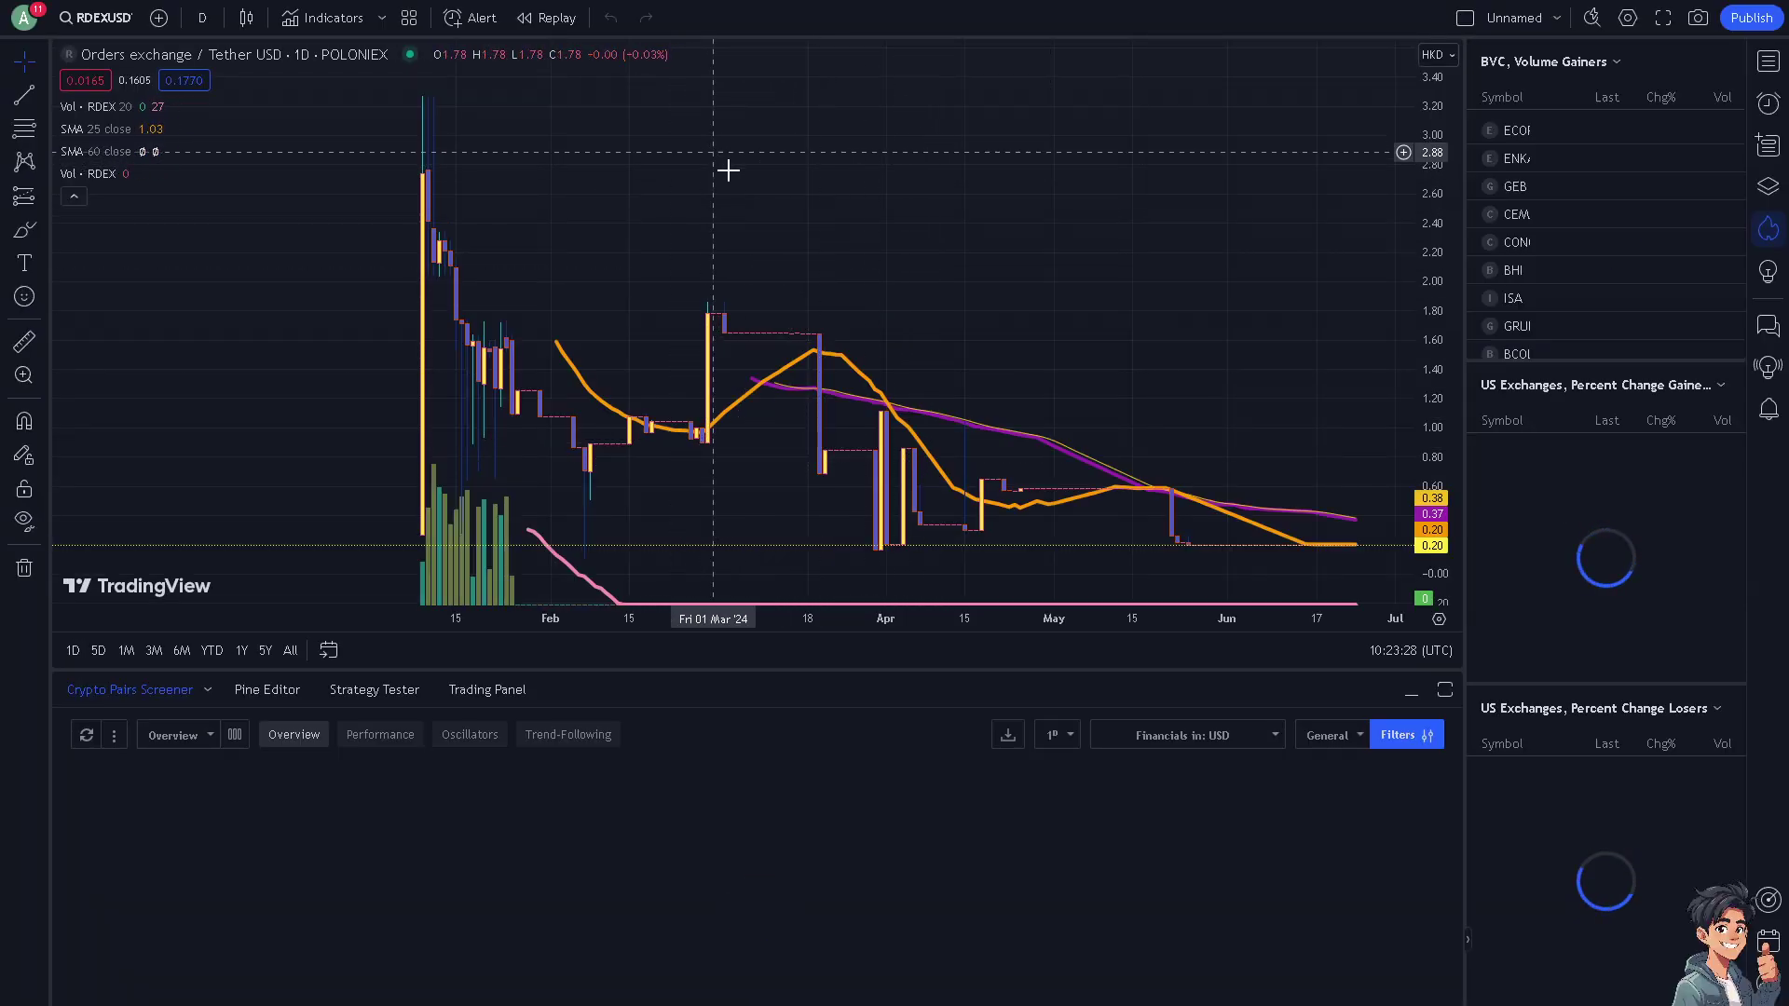
Try the RDEX/USDT chart's right-click menu, then bring up Chart settings from the gear icon.
{"action": "right_click", "coordinate": [847, 235]}
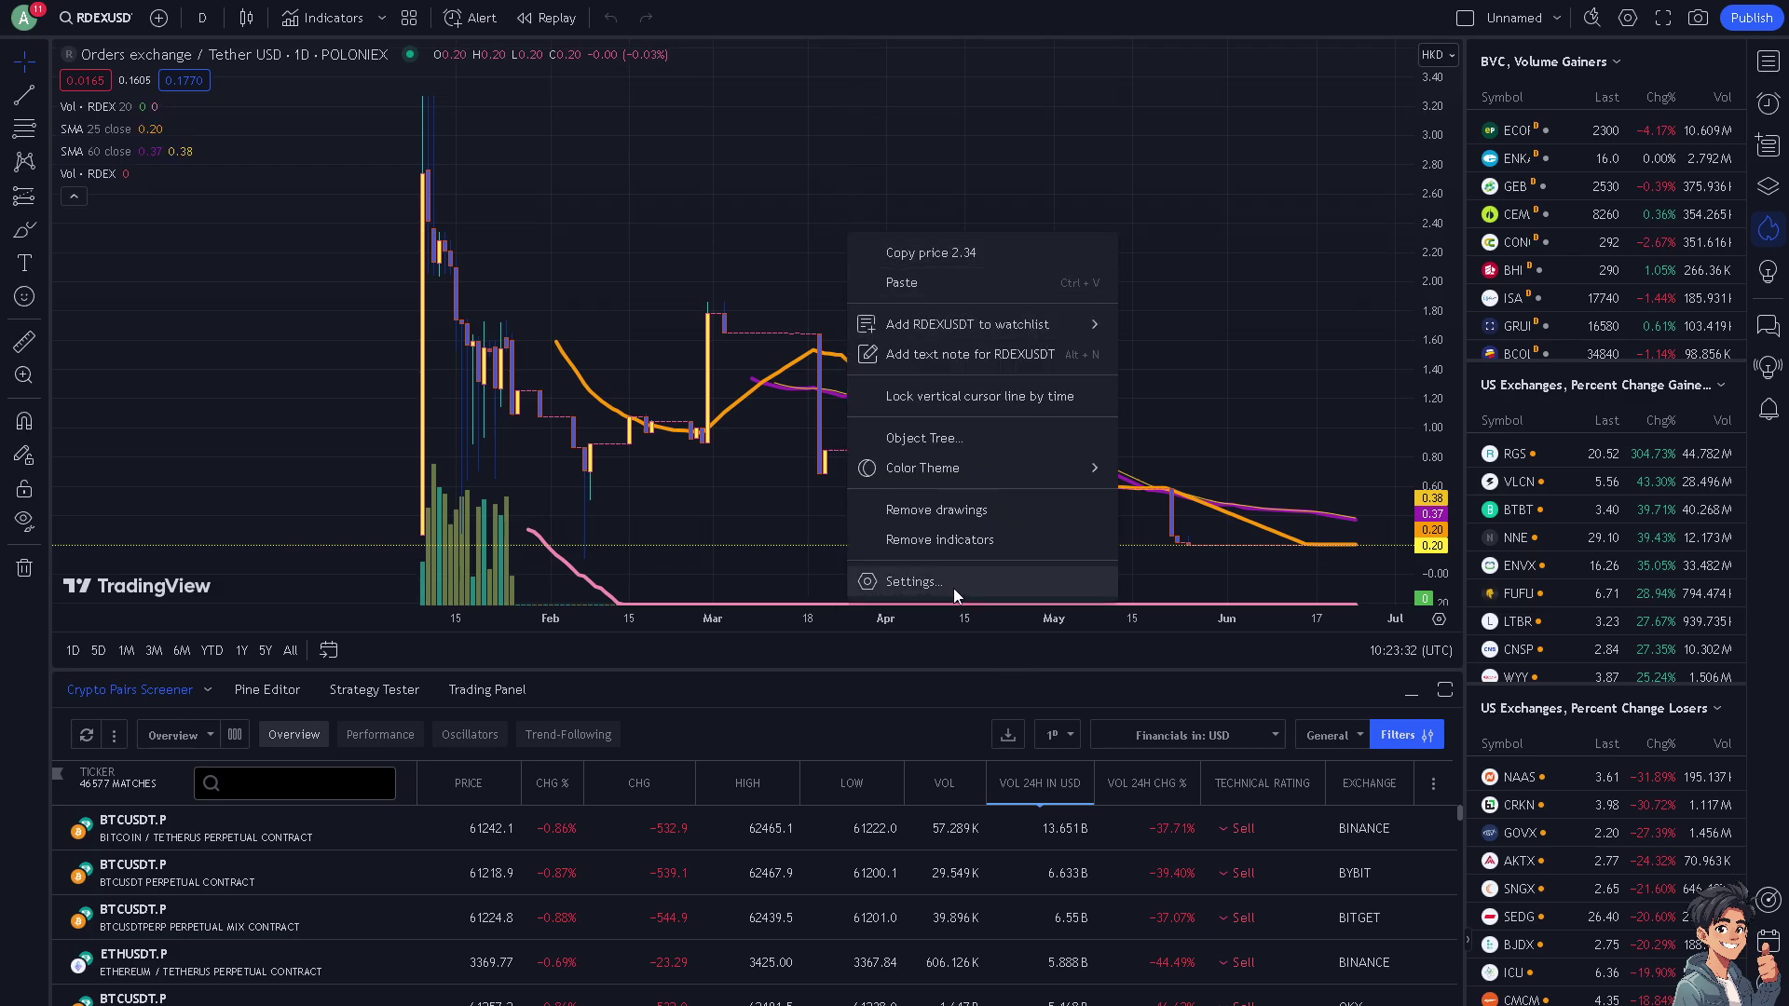
{"action": "left_click", "coordinate": [1246, 161]}
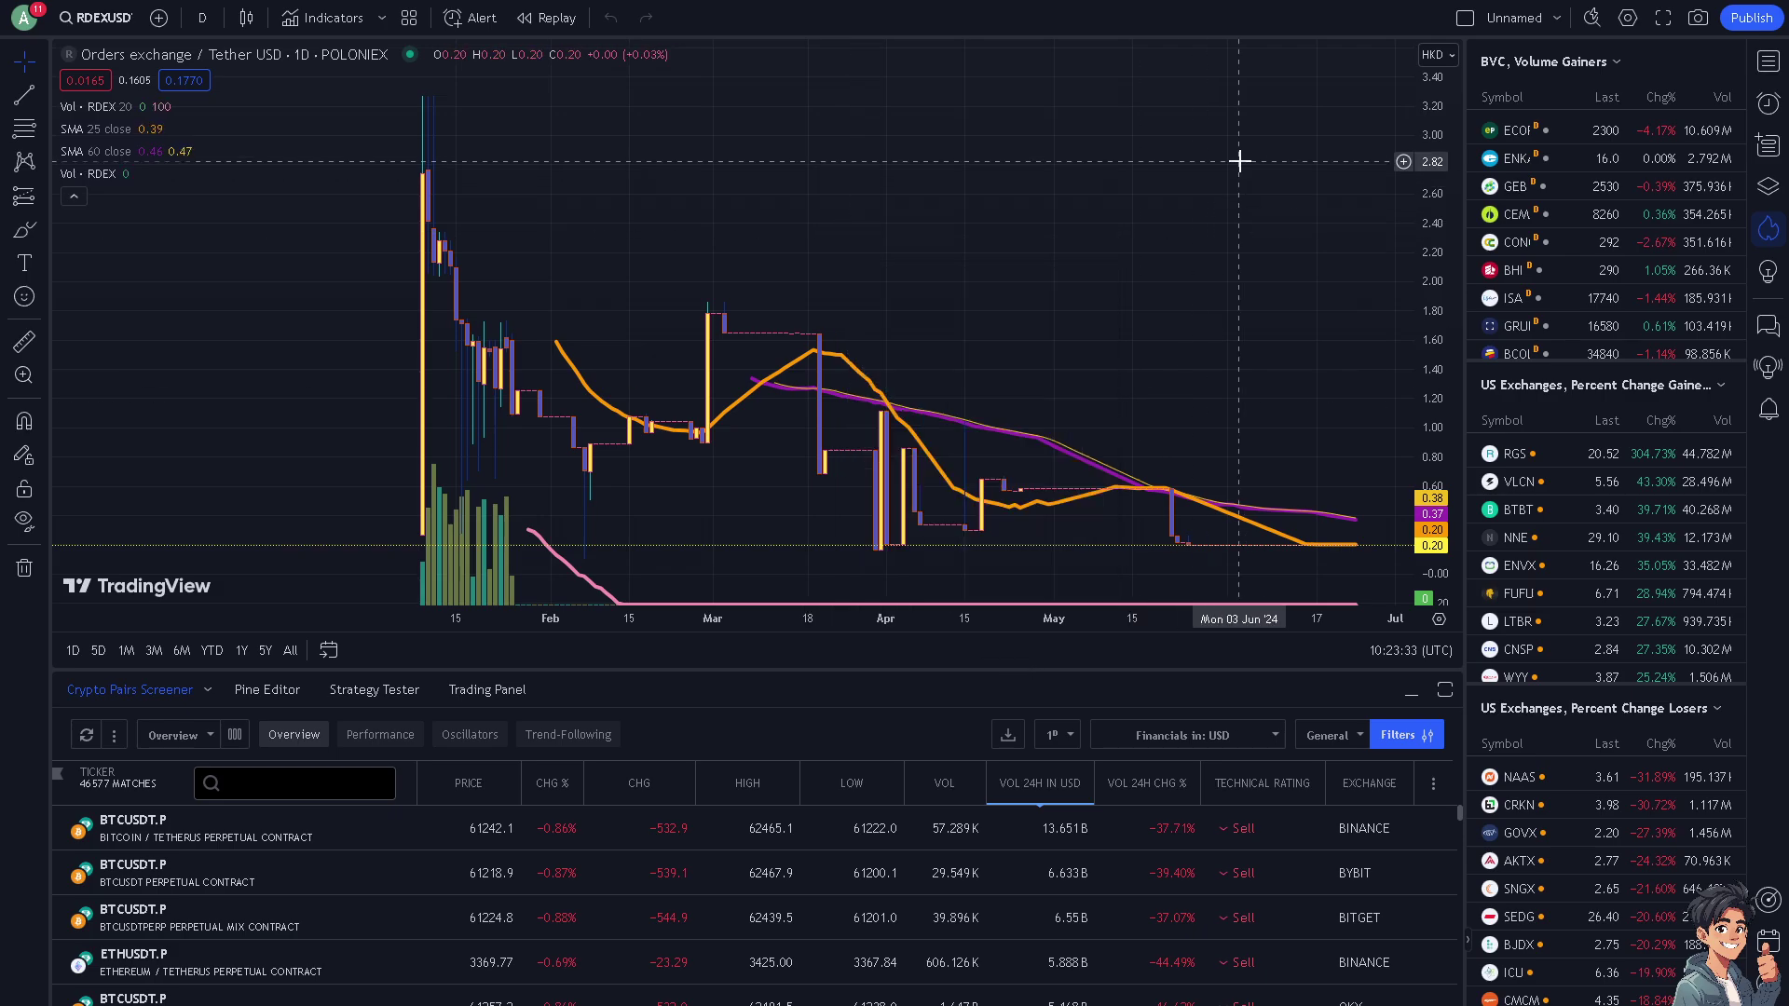
{"action": "left_click", "coordinate": [1628, 18]}
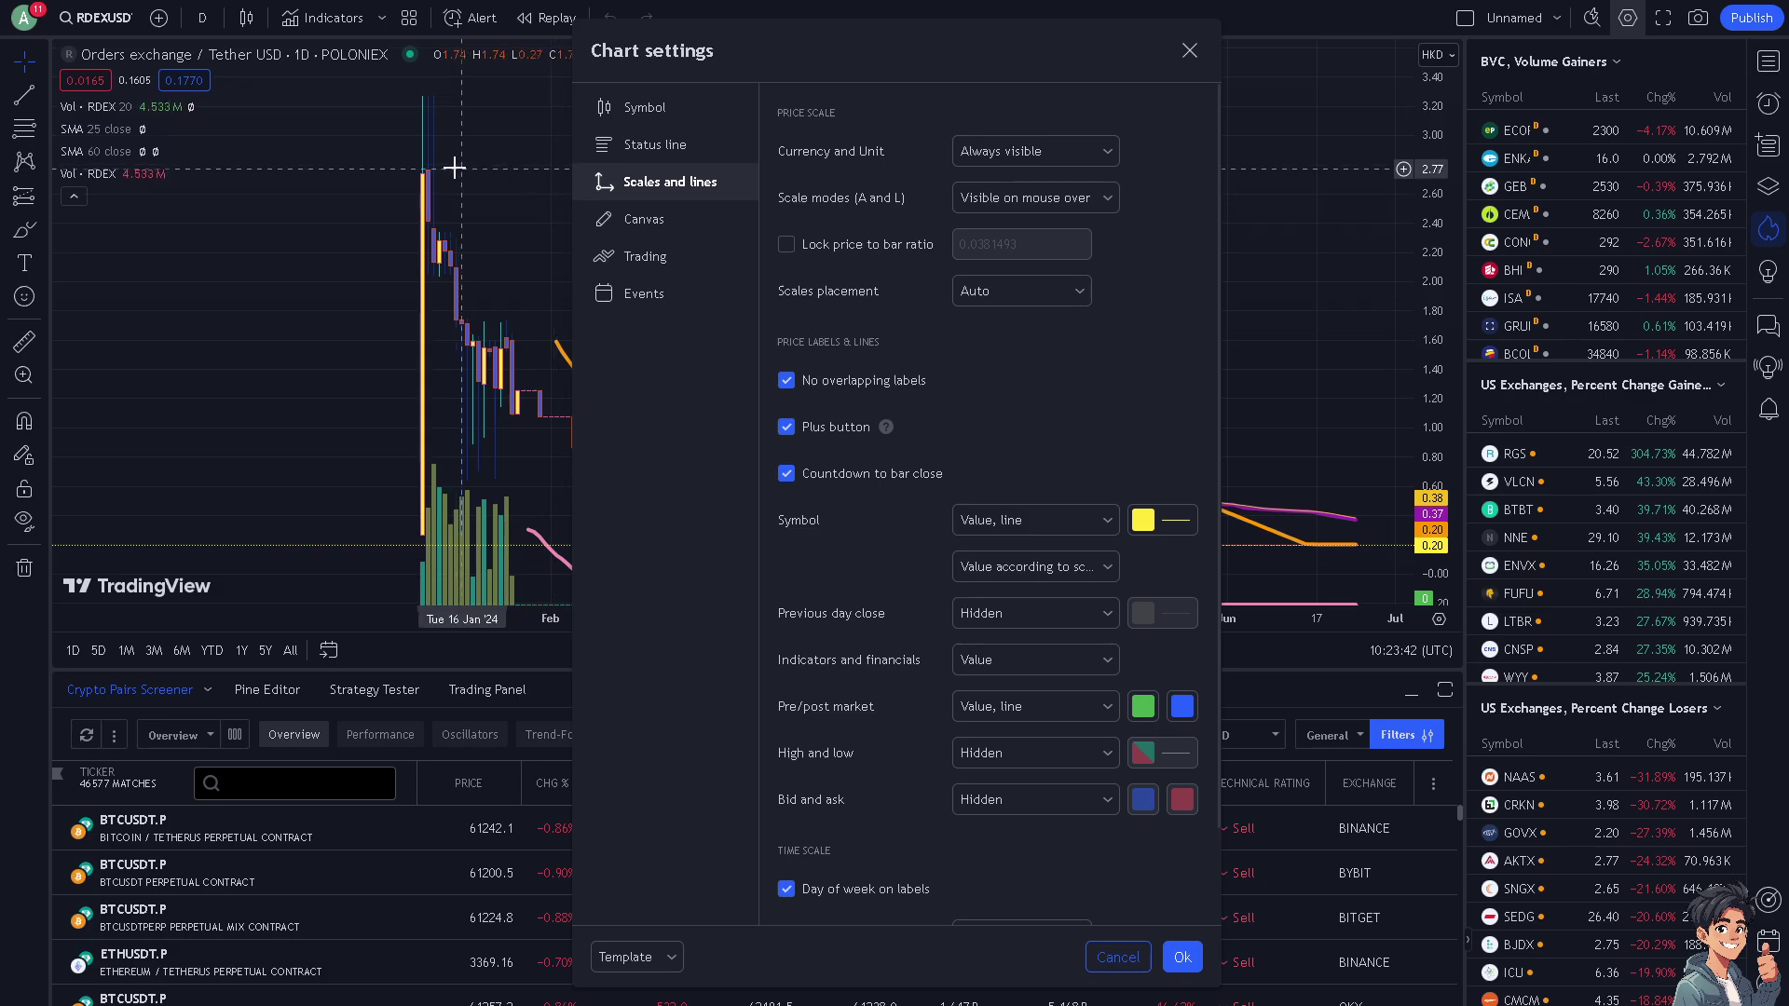
Reopen Chart settings through the chart's right-click Settings... entry and show the Symbol section.
{"action": "left_click", "coordinate": [1190, 52]}
{"action": "right_click", "coordinate": [606, 162]}
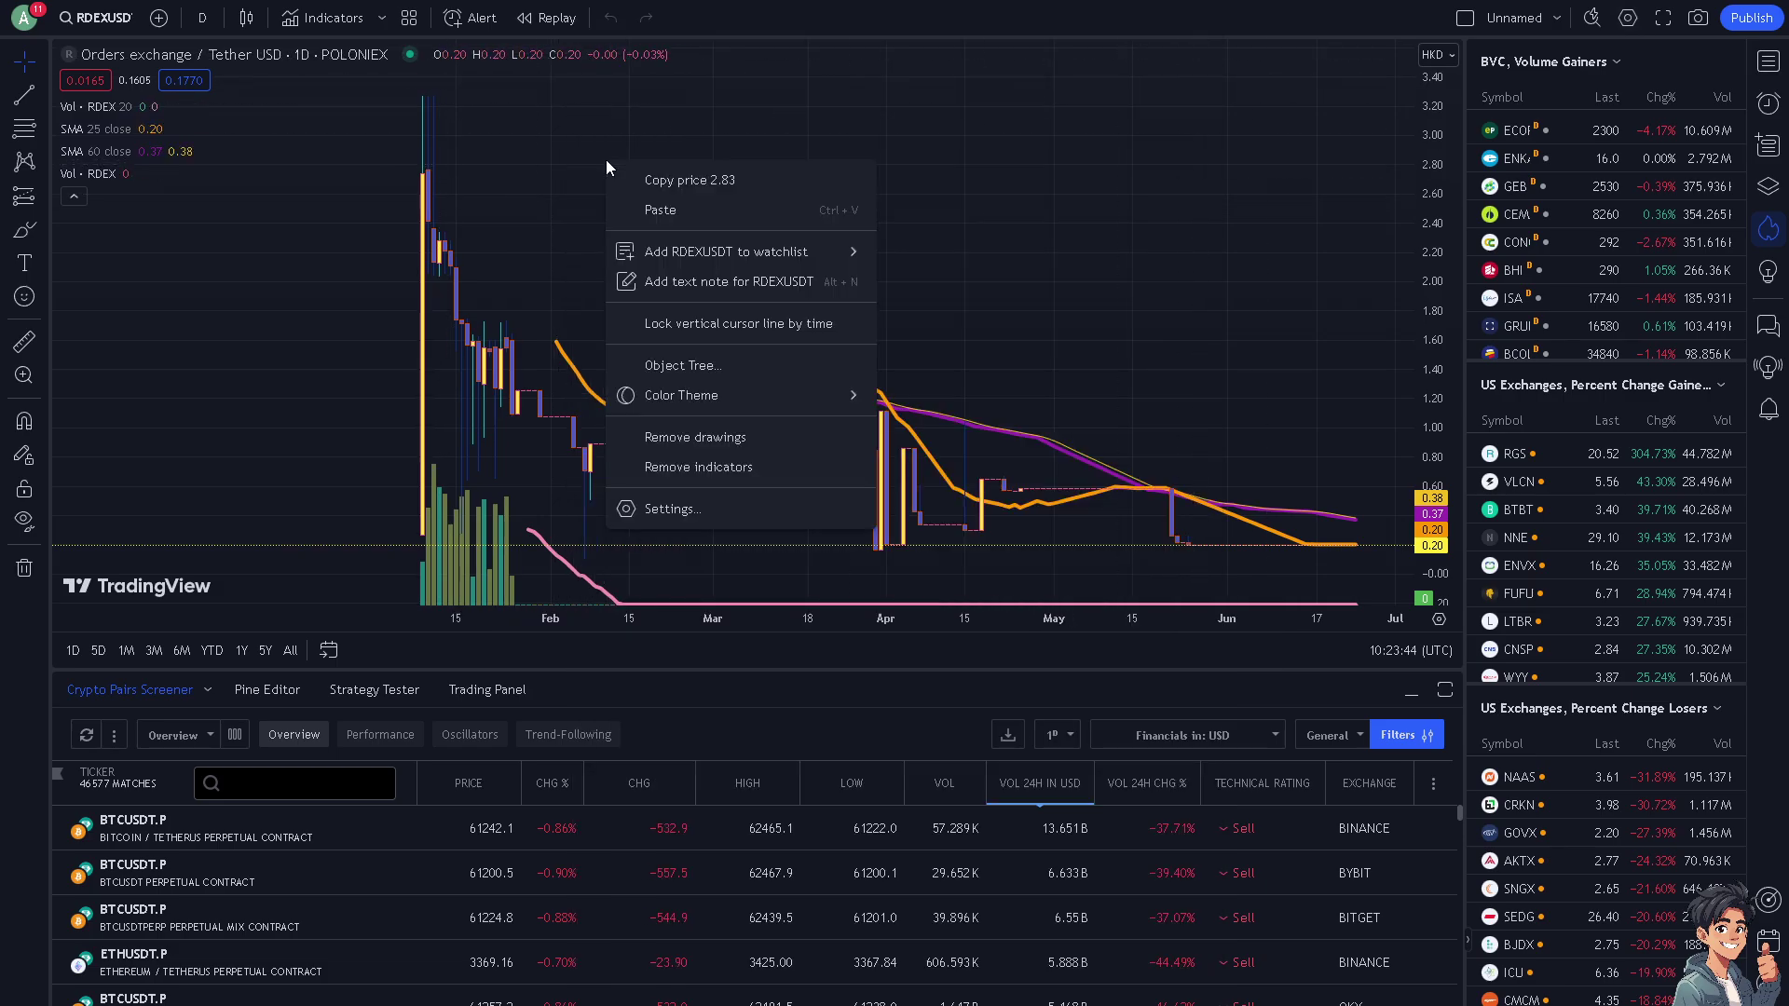
{"action": "left_click", "coordinate": [686, 513]}
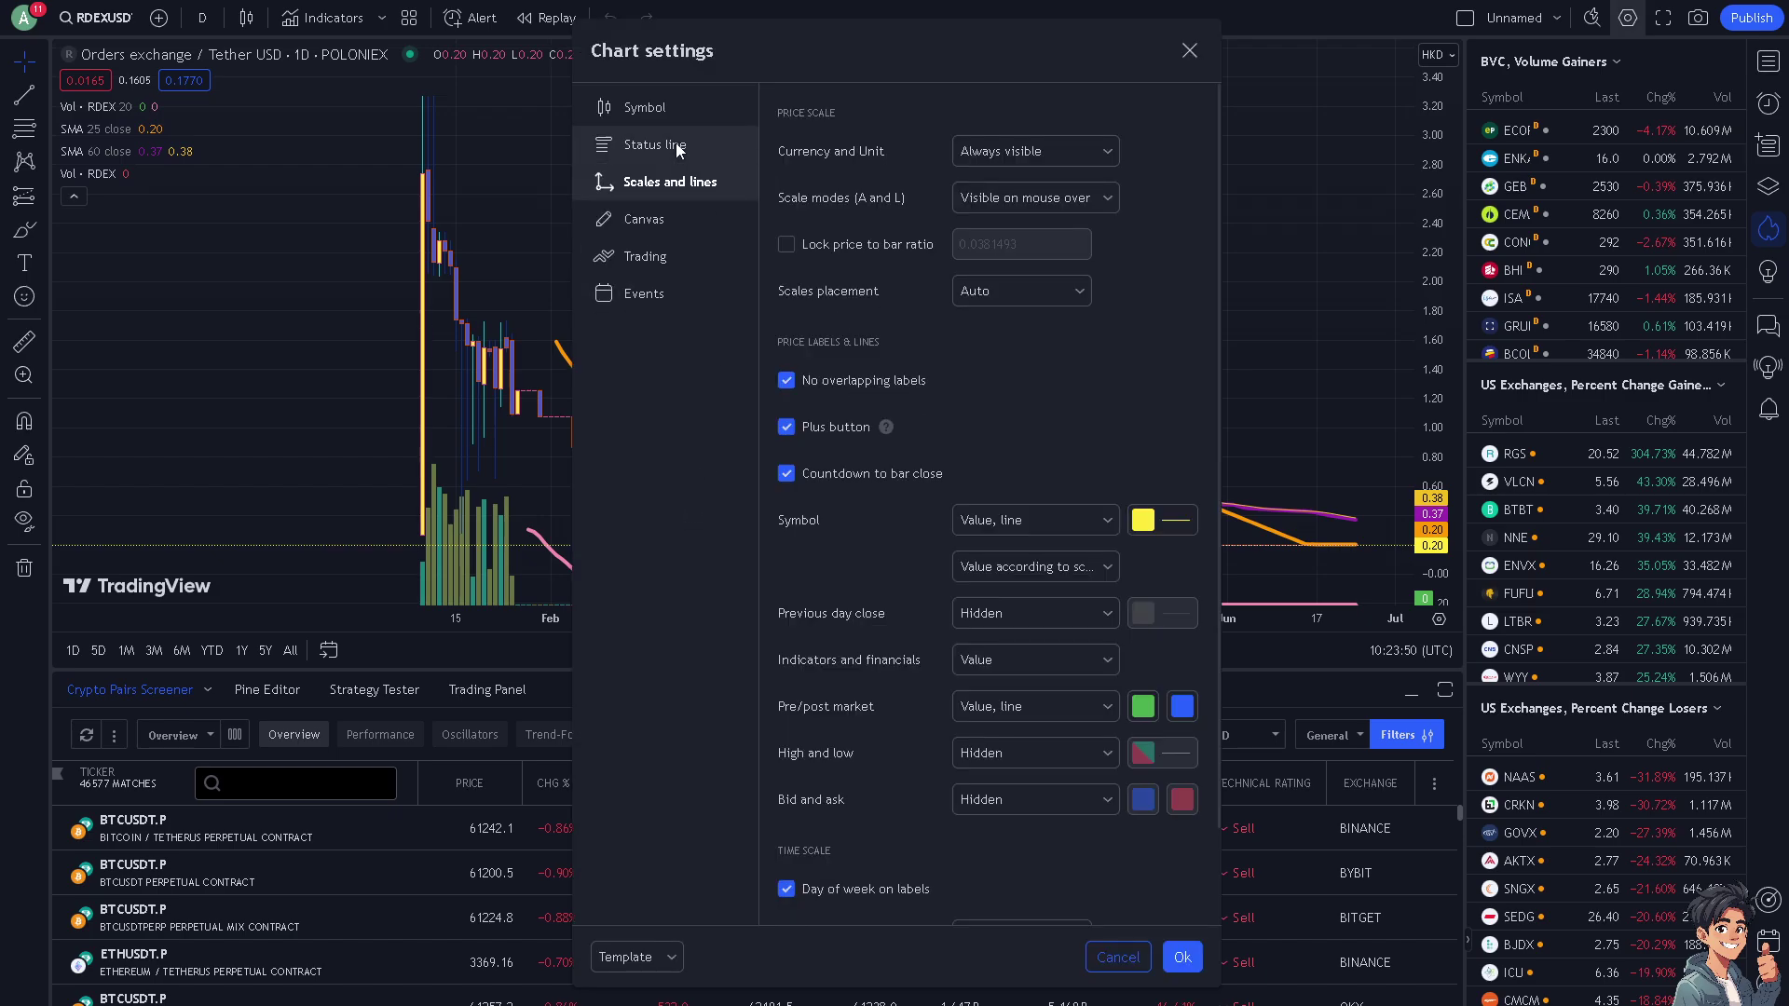
{"action": "left_click", "coordinate": [645, 112]}
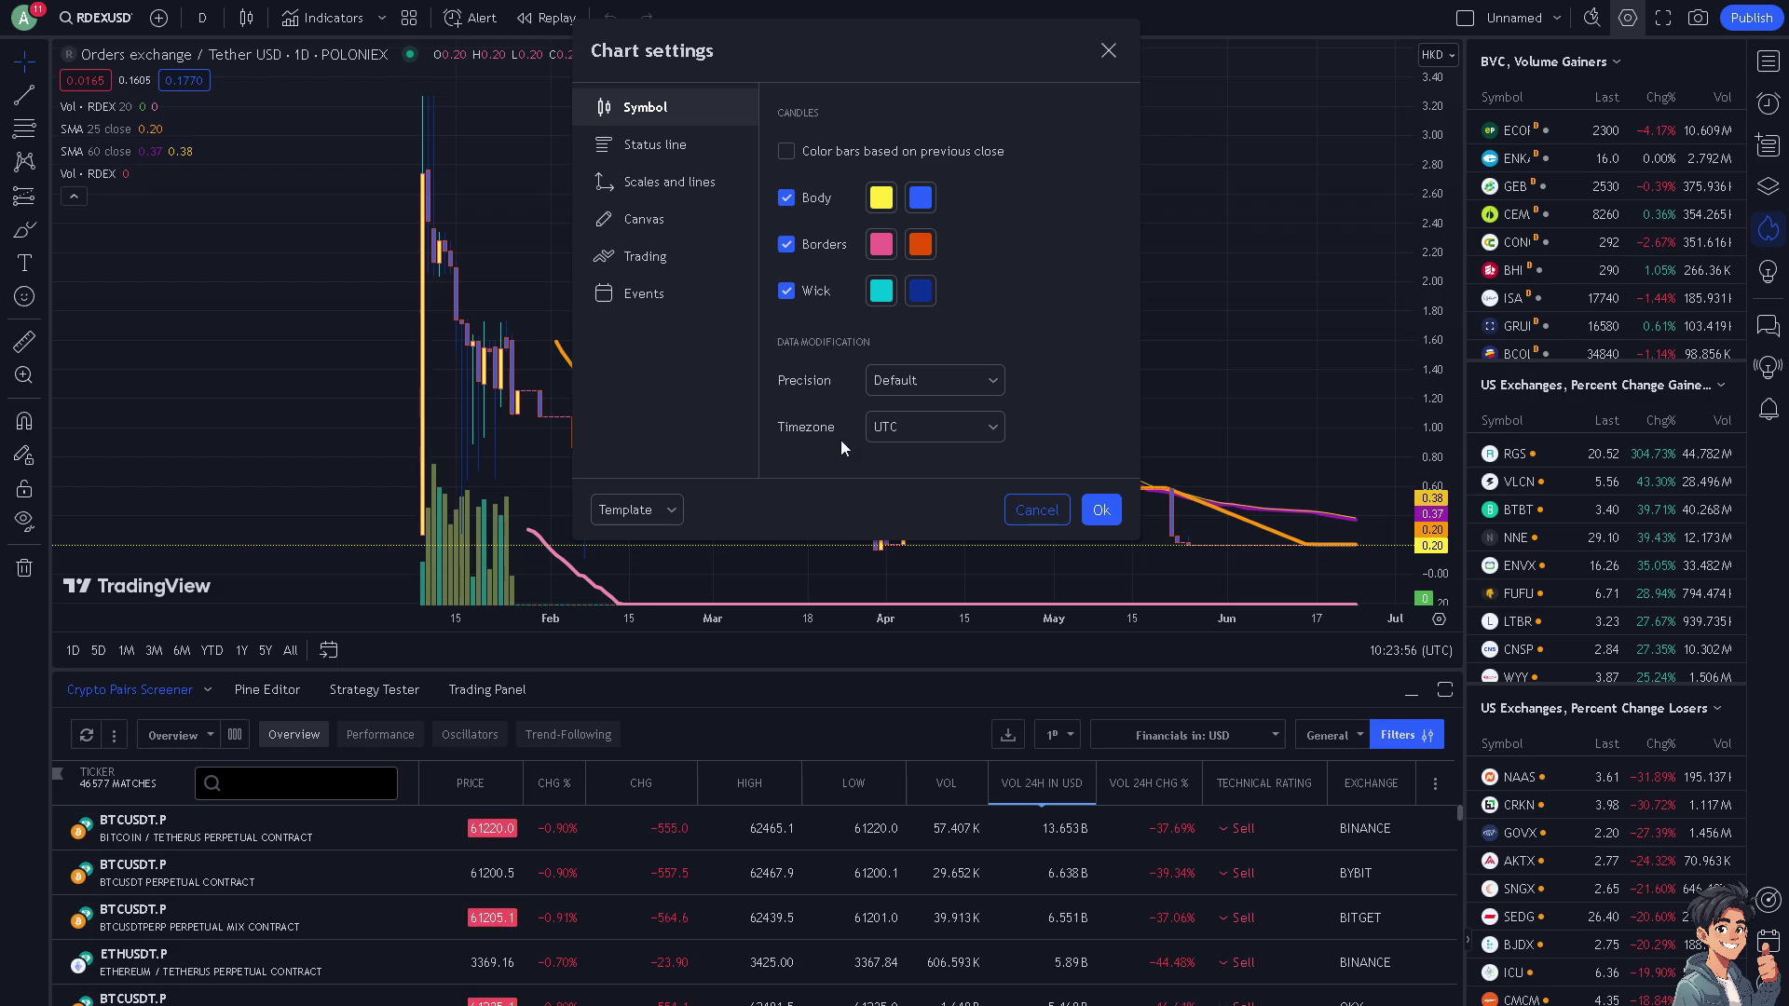
{"action": "left_click", "coordinate": [993, 425]}
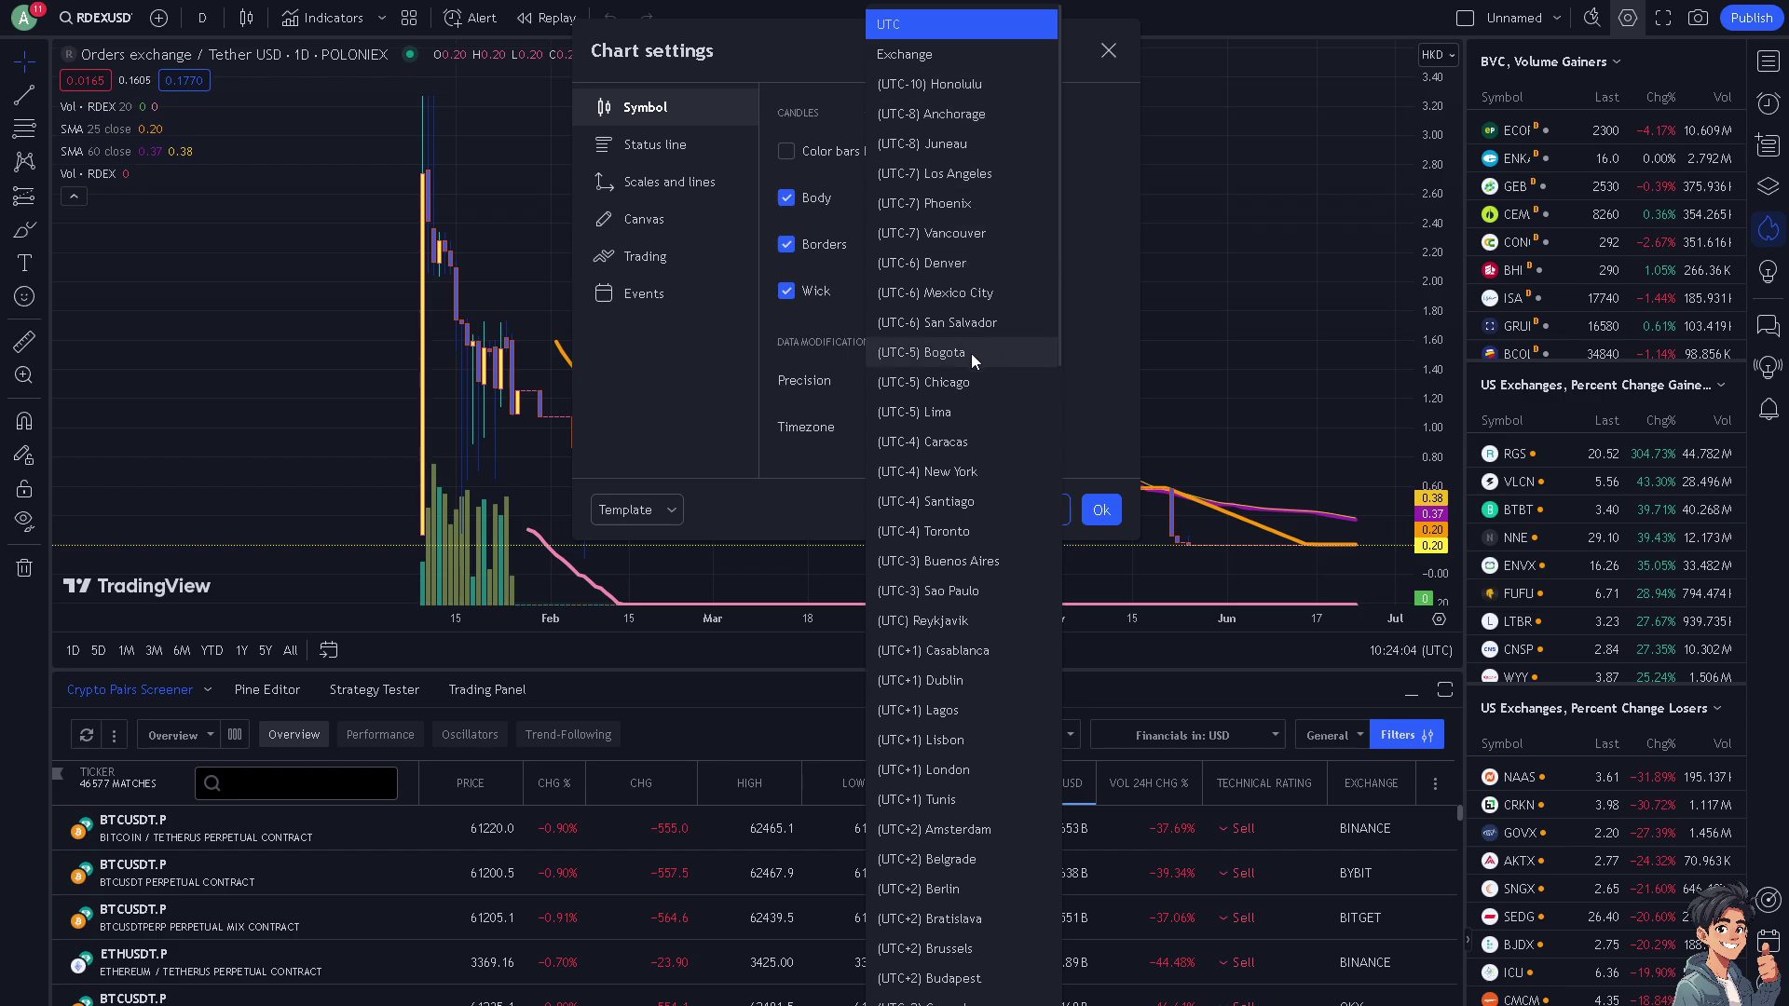
{"action": "scroll", "coordinate": [971, 354], "scroll_direction": "down", "scroll_amount": 3}
{"action": "scroll", "coordinate": [969, 358], "scroll_direction": "down", "scroll_amount": 1}
{"action": "scroll", "coordinate": [966, 359], "scroll_direction": "up", "scroll_amount": 1}
{"action": "scroll", "coordinate": [969, 336], "scroll_direction": "up", "scroll_amount": 3}
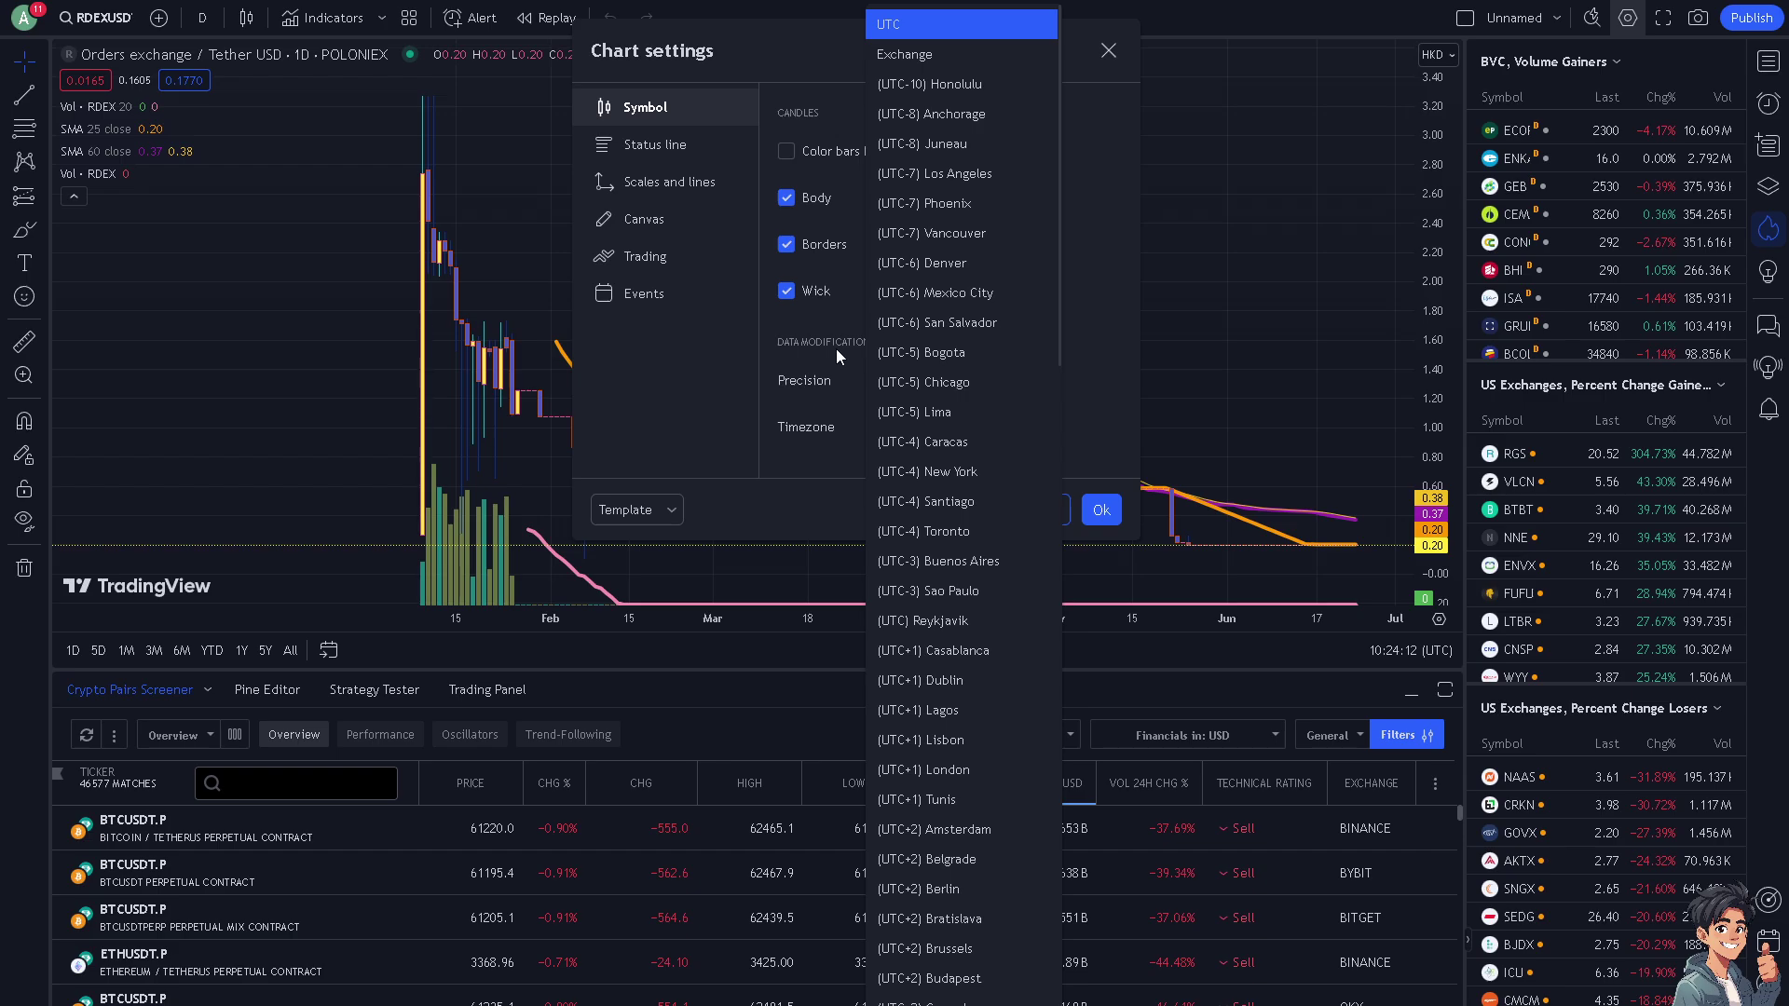
{"action": "scroll", "coordinate": [968, 345], "scroll_direction": "down", "scroll_amount": 1}
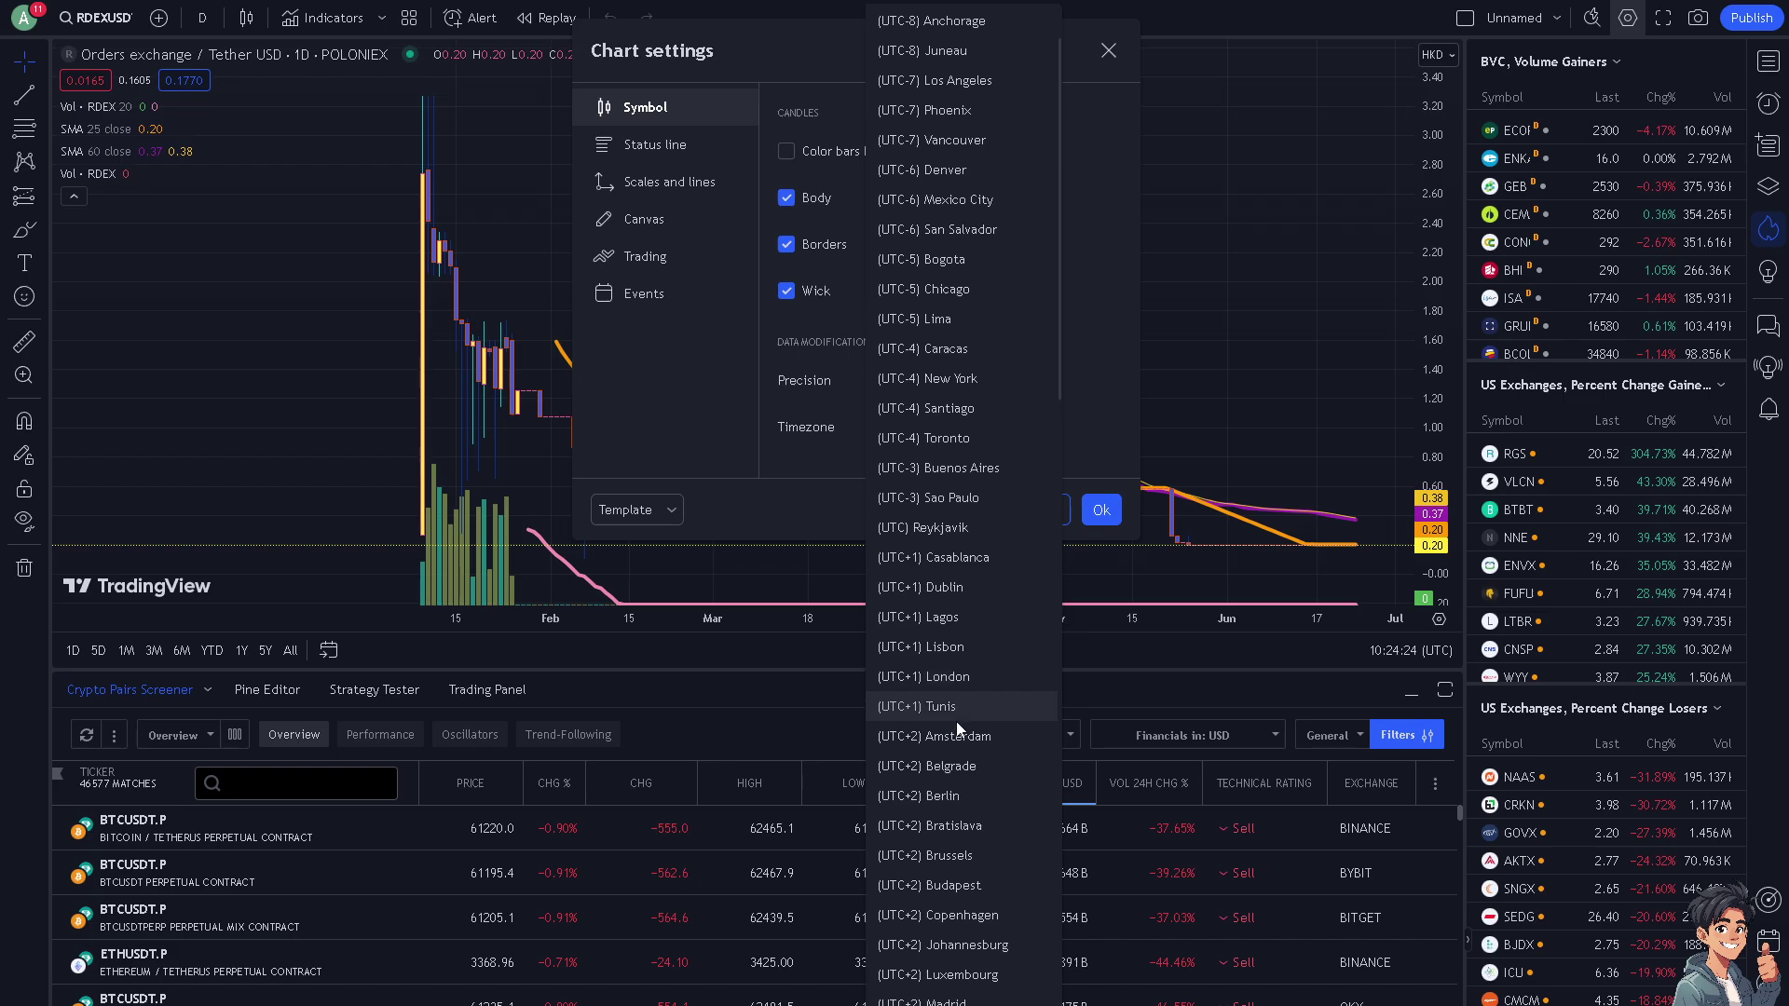
{"action": "scroll", "coordinate": [958, 717], "scroll_direction": "down", "scroll_amount": 3}
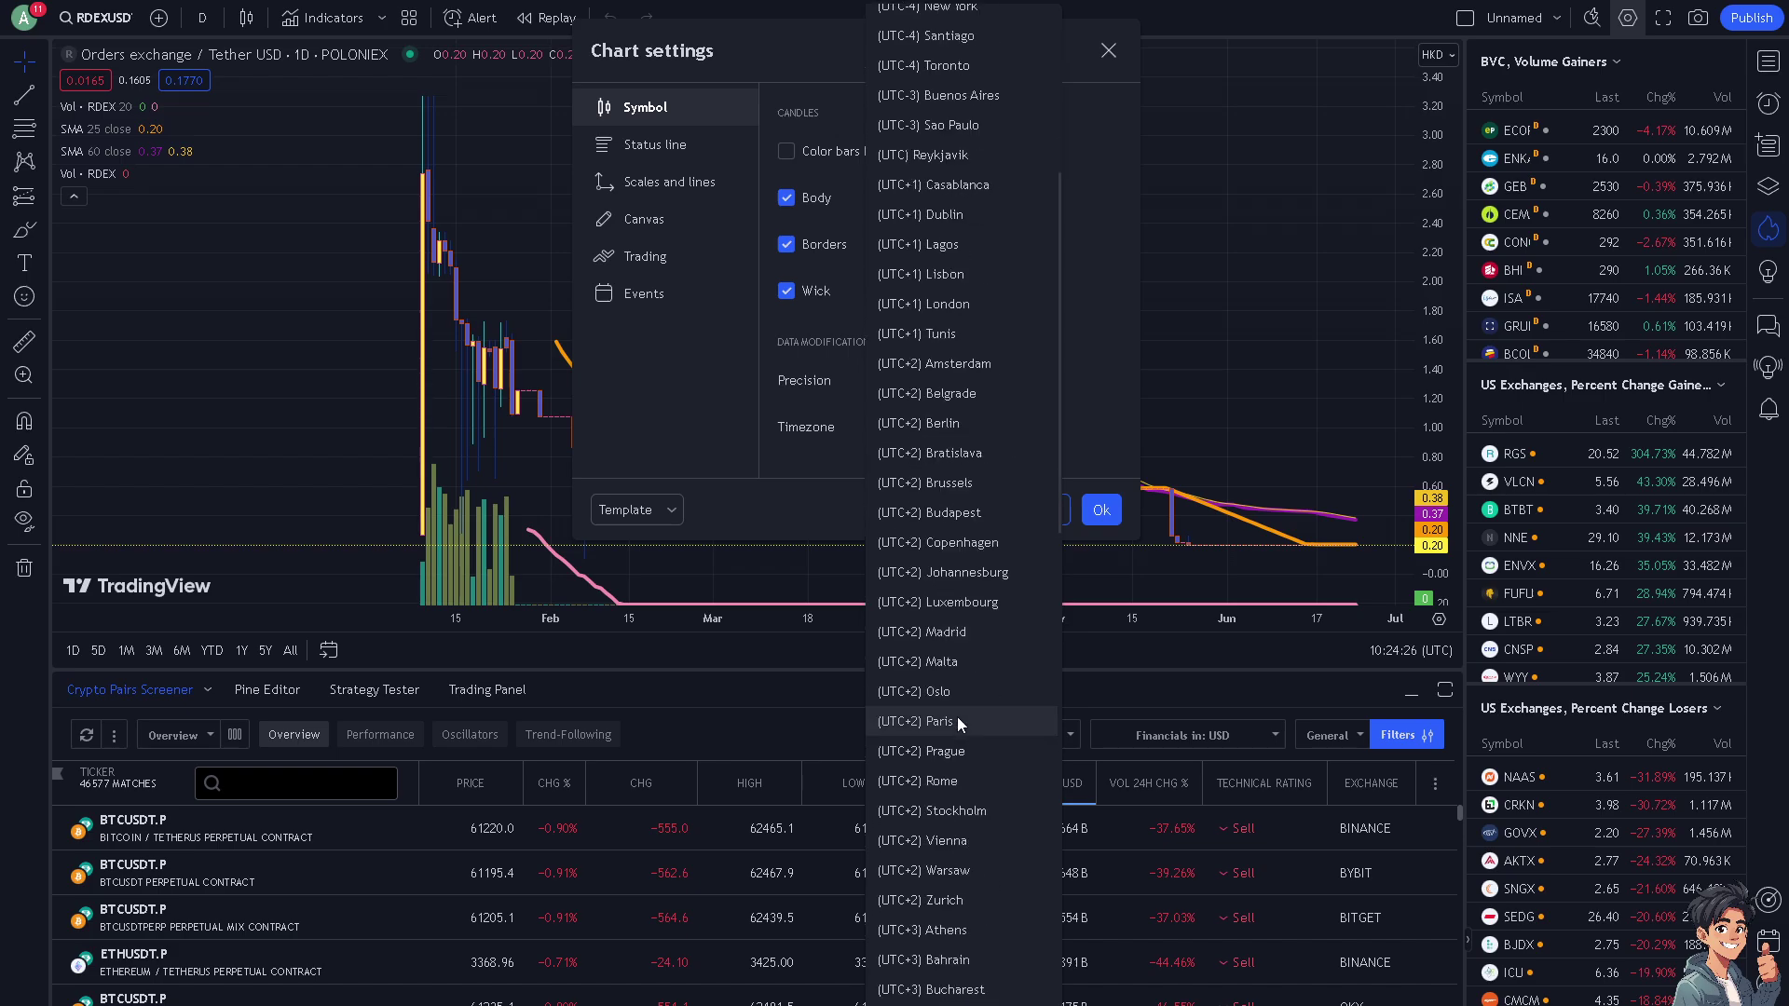
{"action": "scroll", "coordinate": [937, 718], "scroll_direction": "down", "scroll_amount": 1}
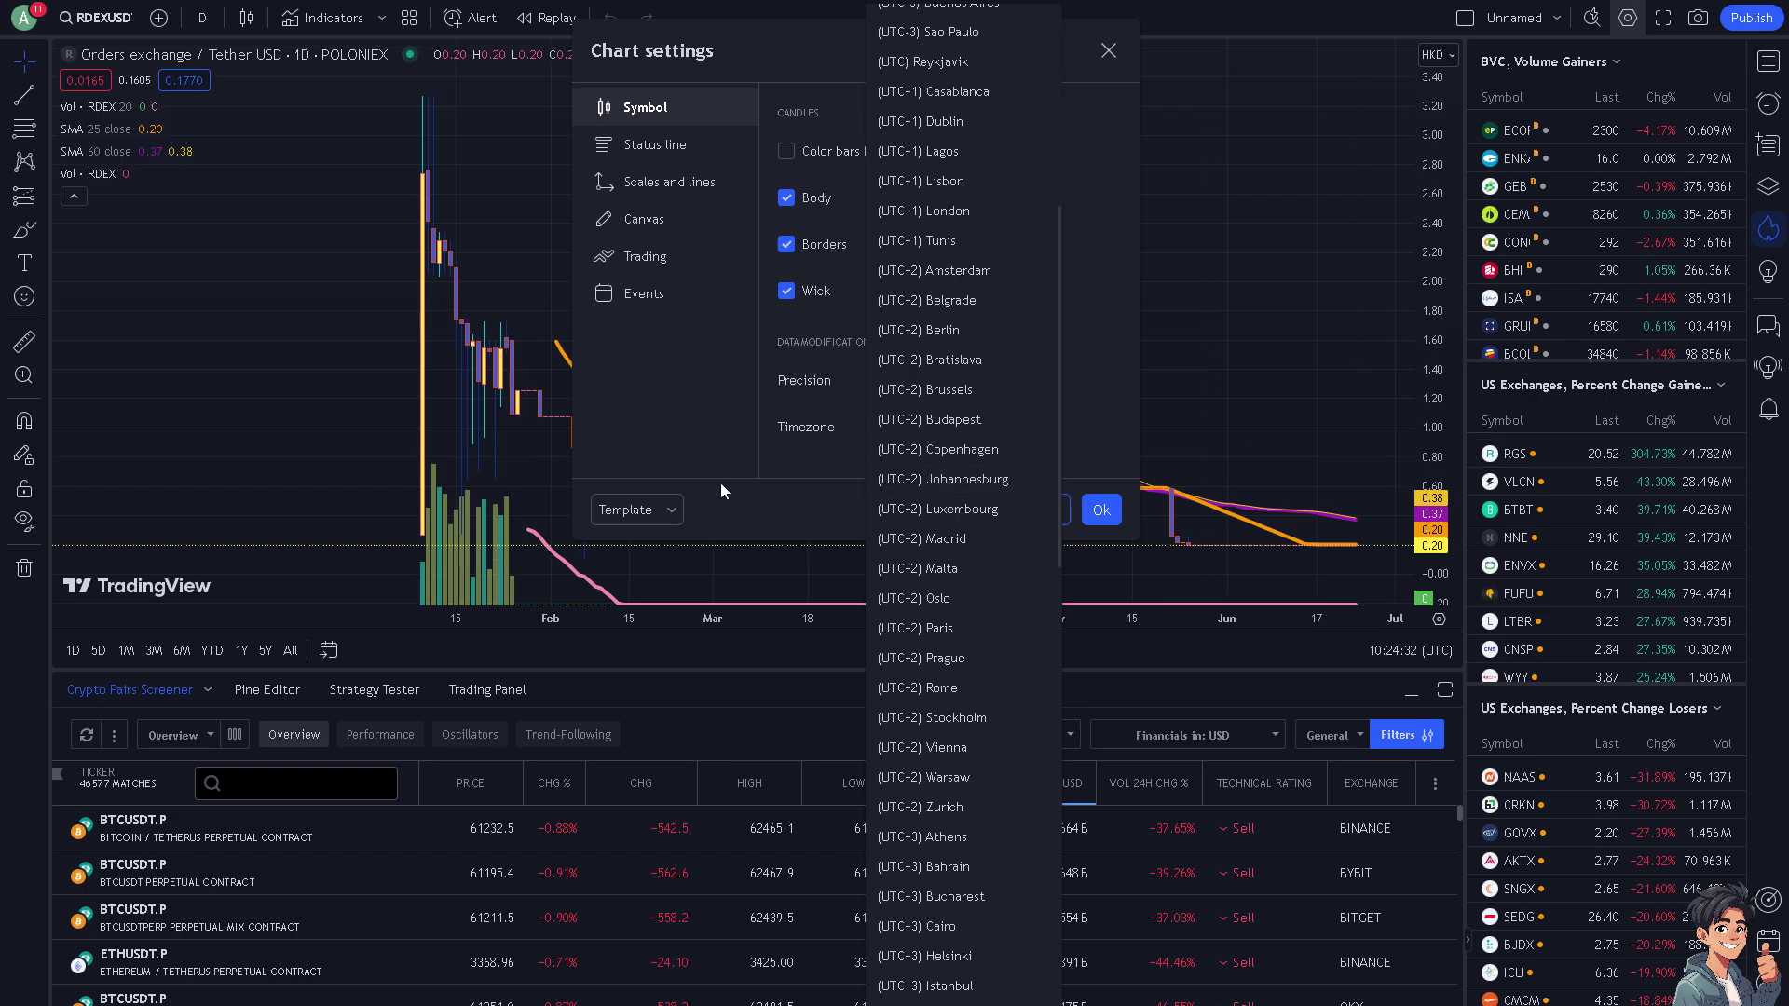
{"action": "left_click", "coordinate": [372, 380]}
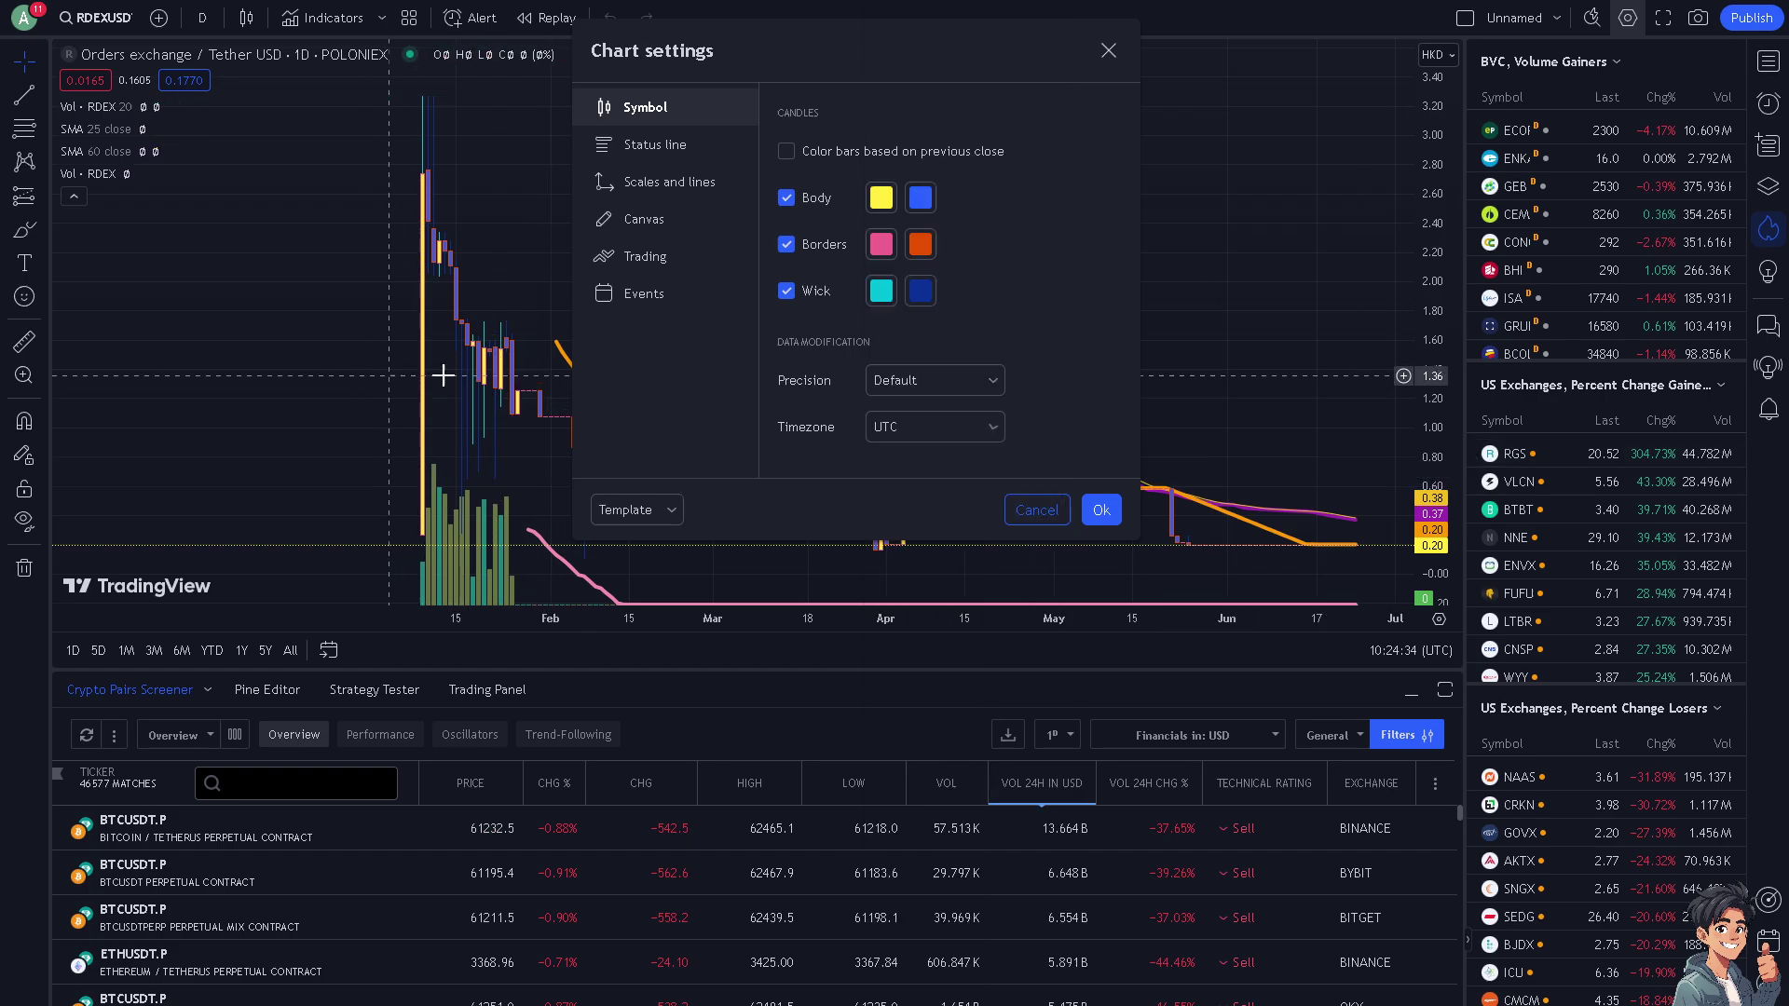
{"action": "left_click", "coordinate": [1107, 52]}
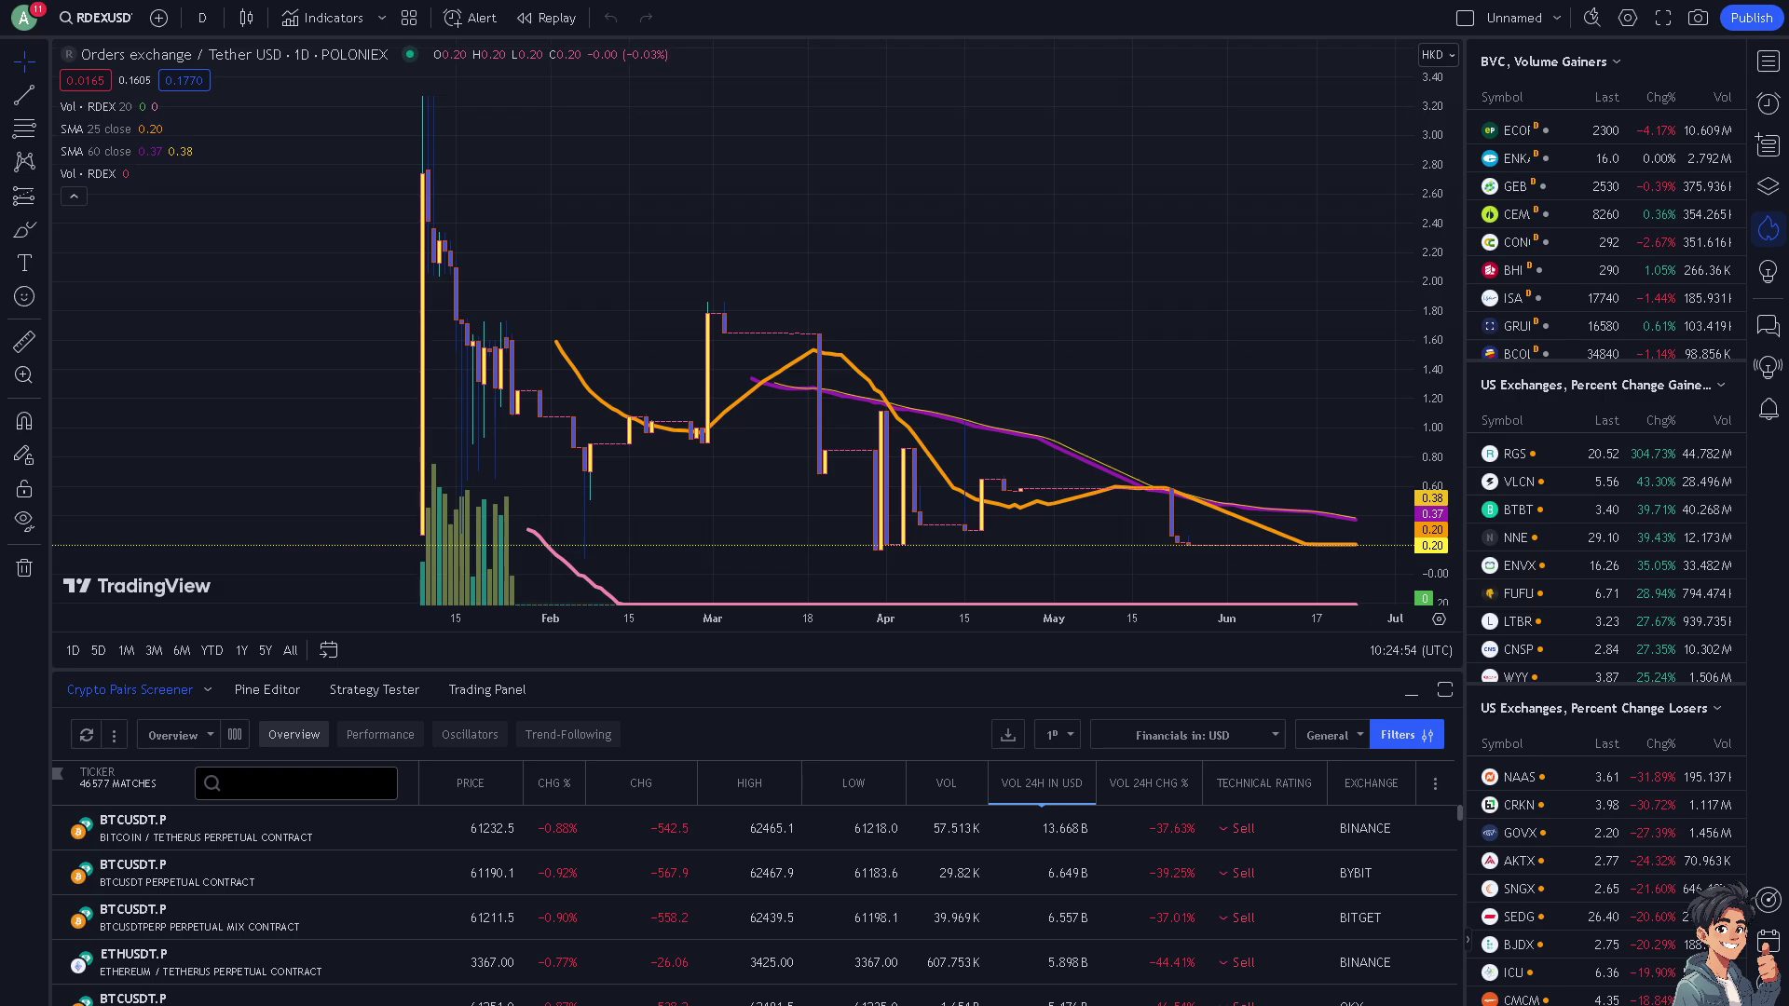
Reopen Chart settings, browse the Timezone list keeping UTC, and close the dialog.
{"action": "left_click", "coordinate": [1627, 21]}
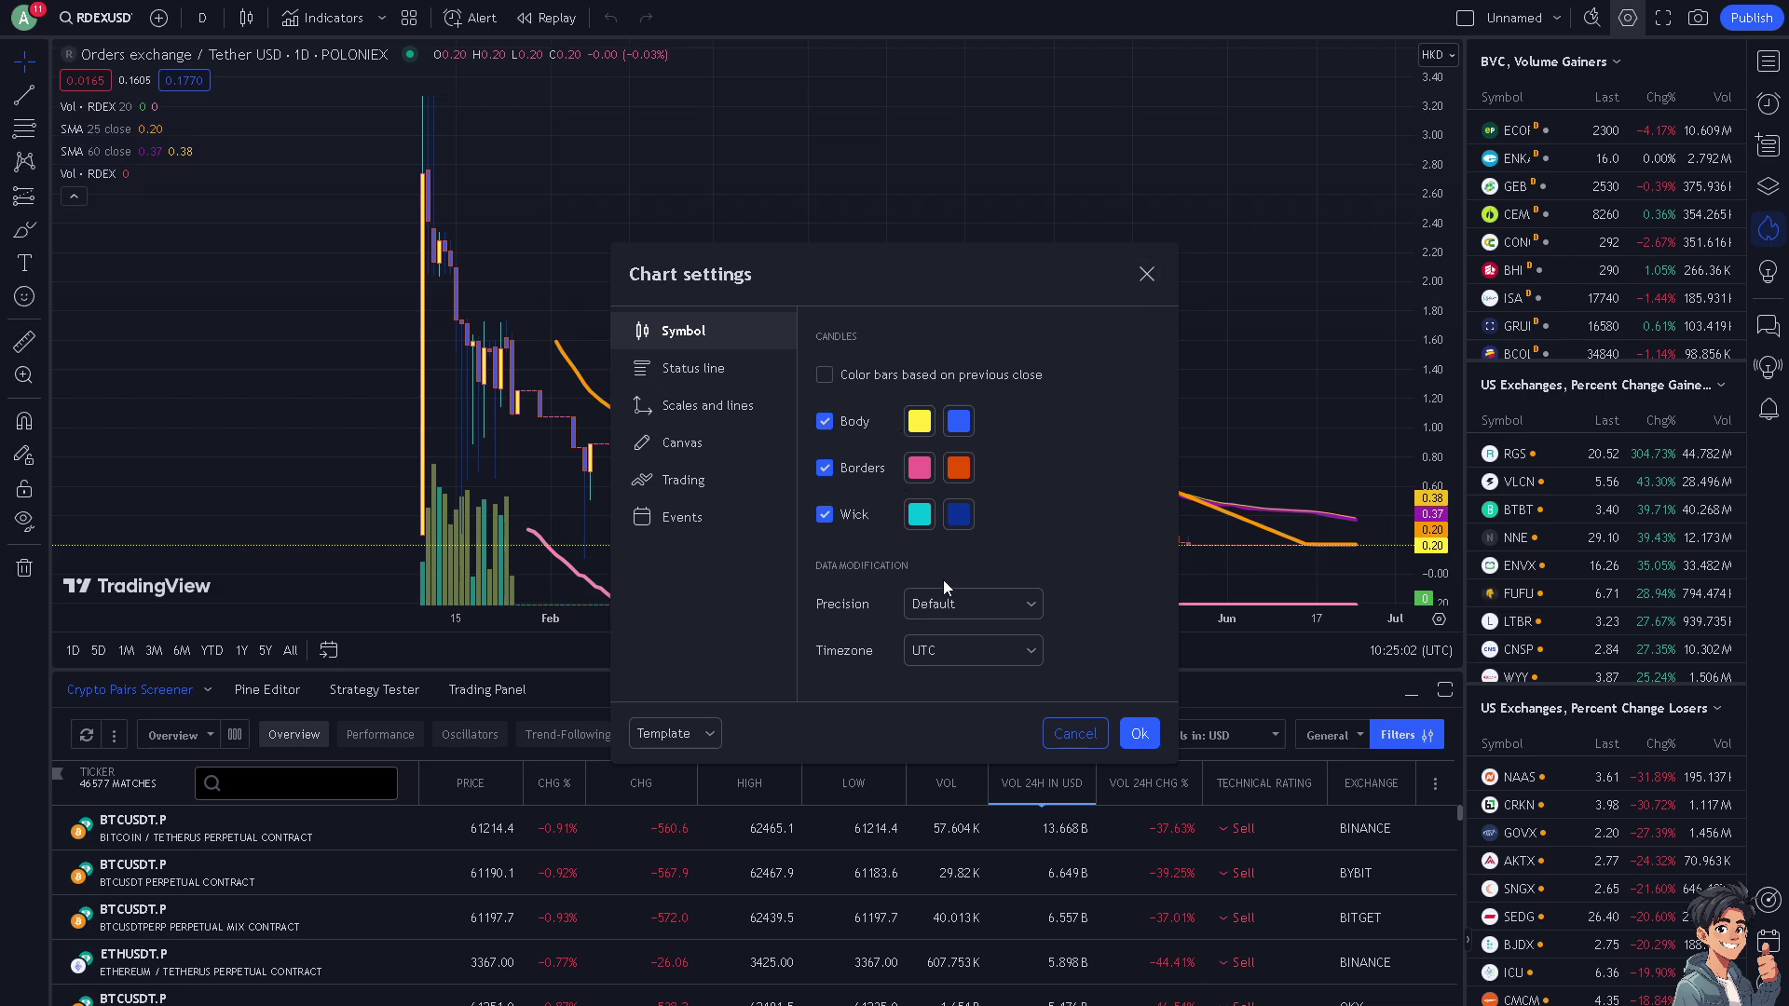
{"action": "left_click", "coordinate": [1020, 657]}
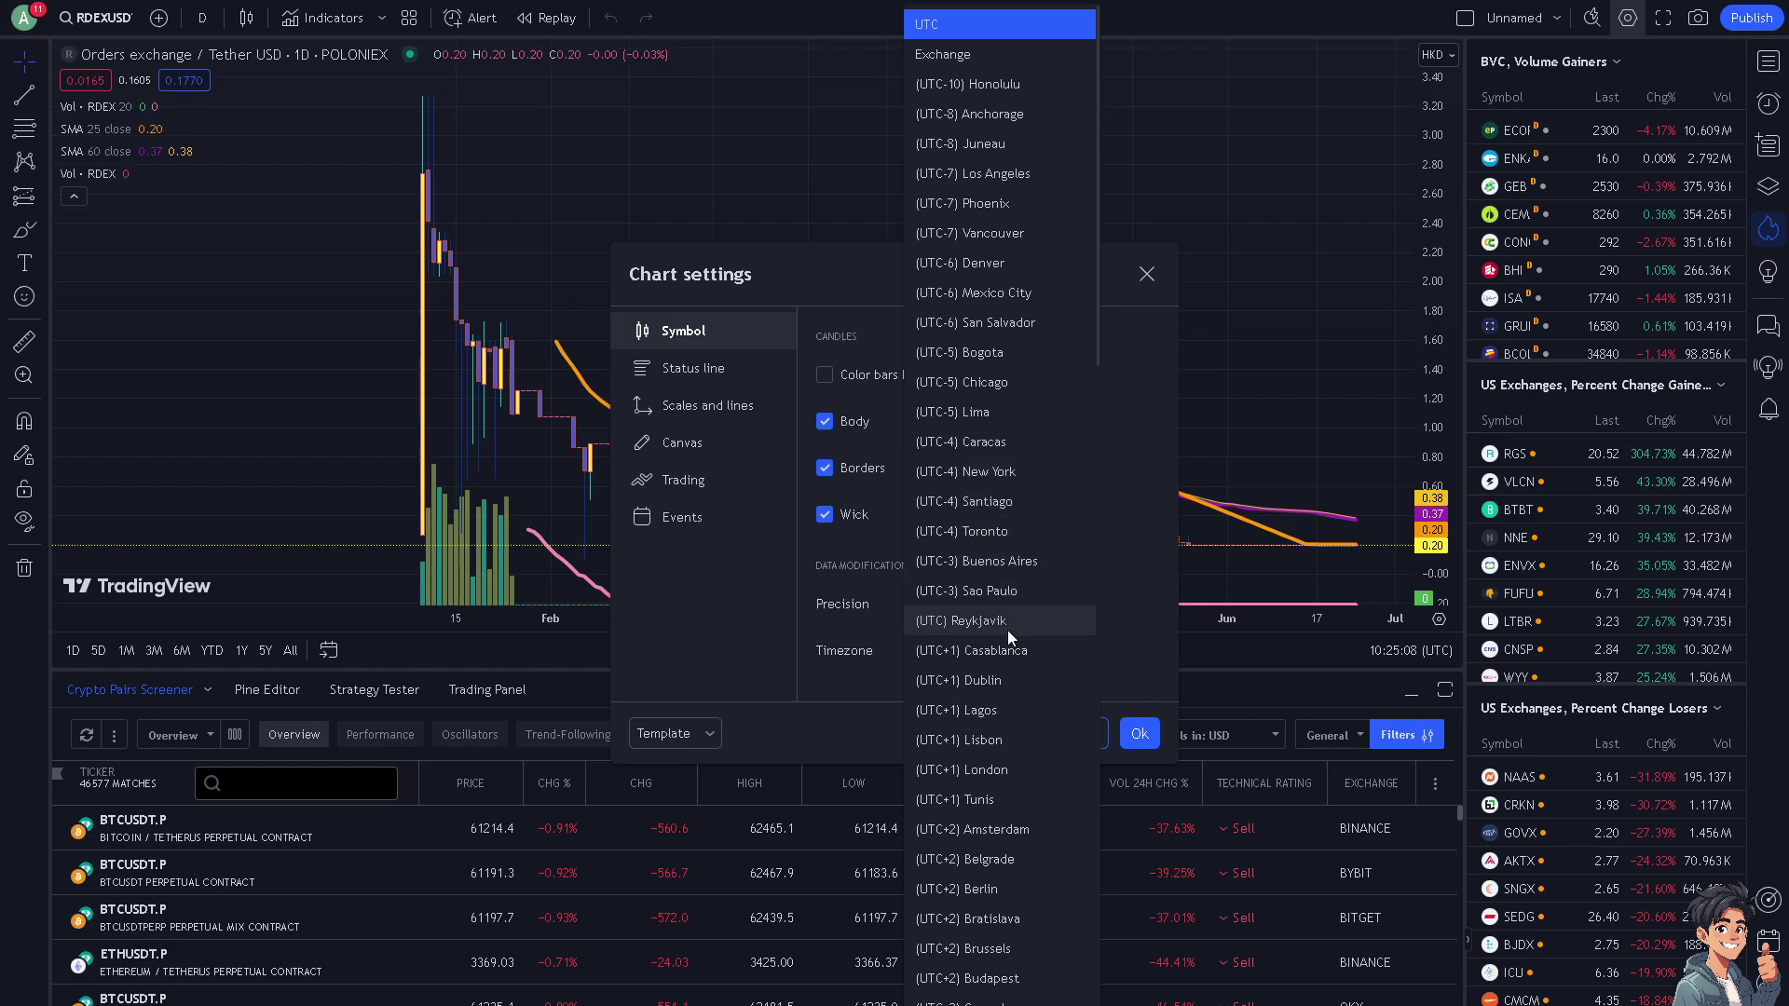
{"action": "scroll", "coordinate": [977, 742], "scroll_direction": "down", "scroll_amount": 1}
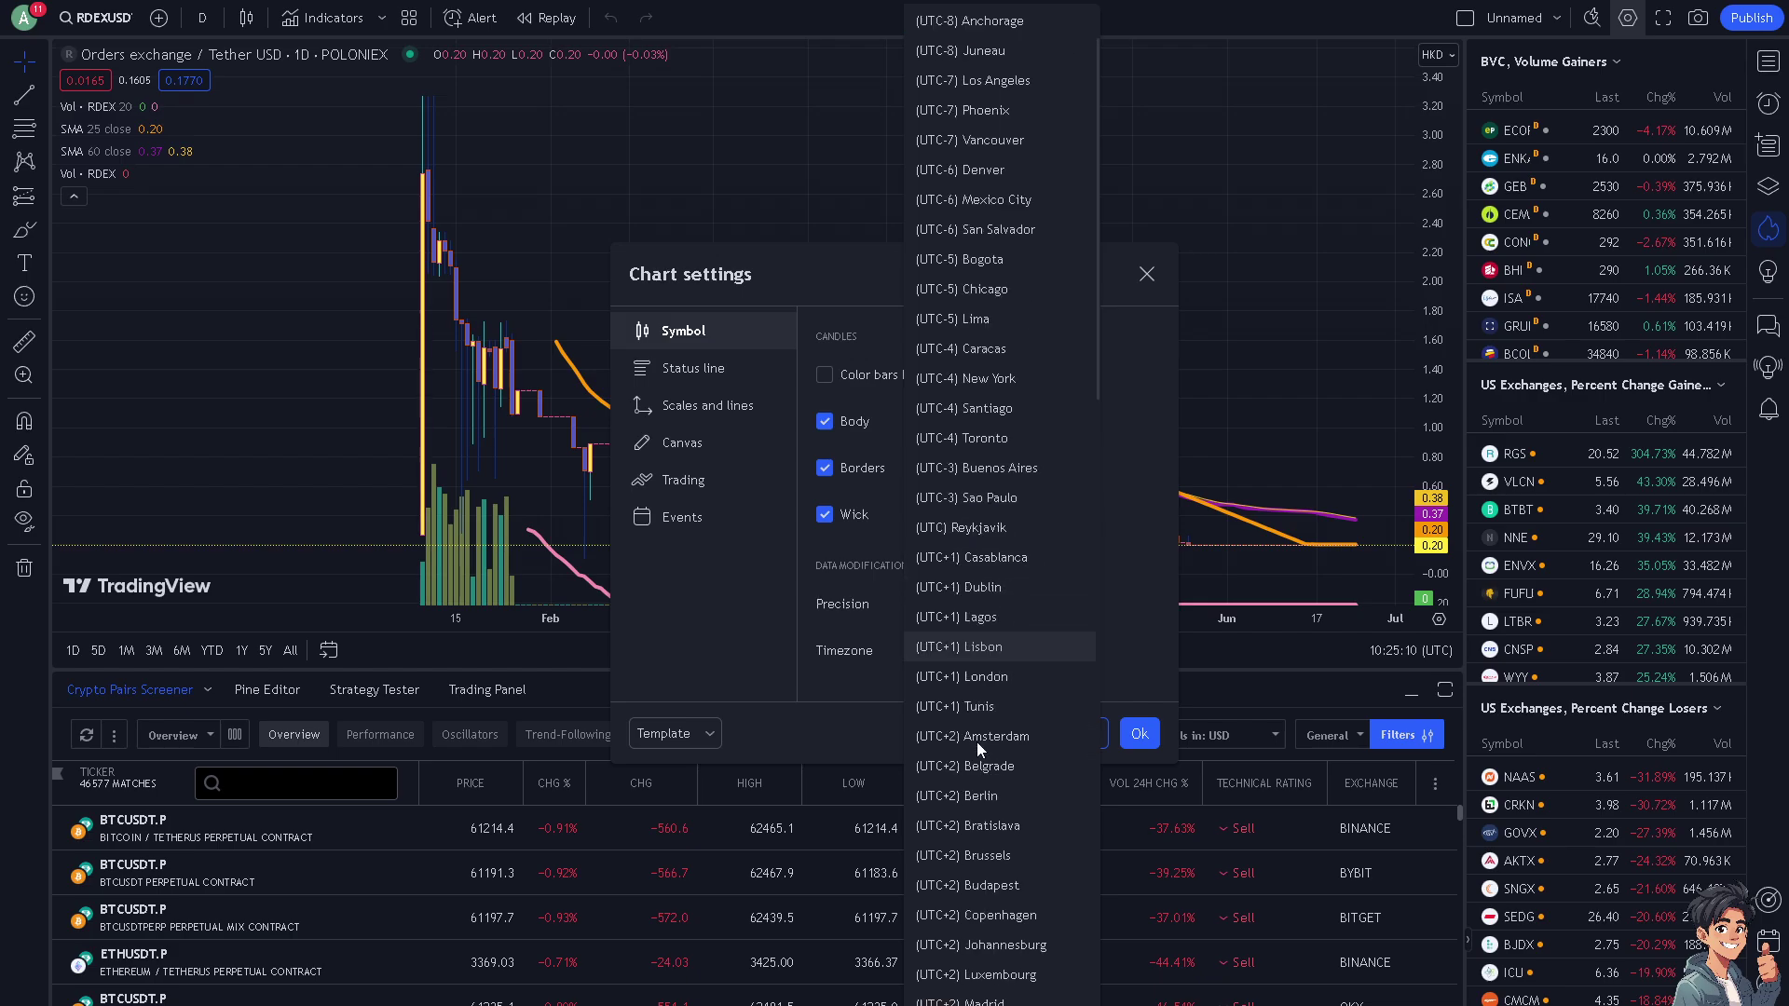
{"action": "scroll", "coordinate": [977, 742], "scroll_direction": "down", "scroll_amount": 1}
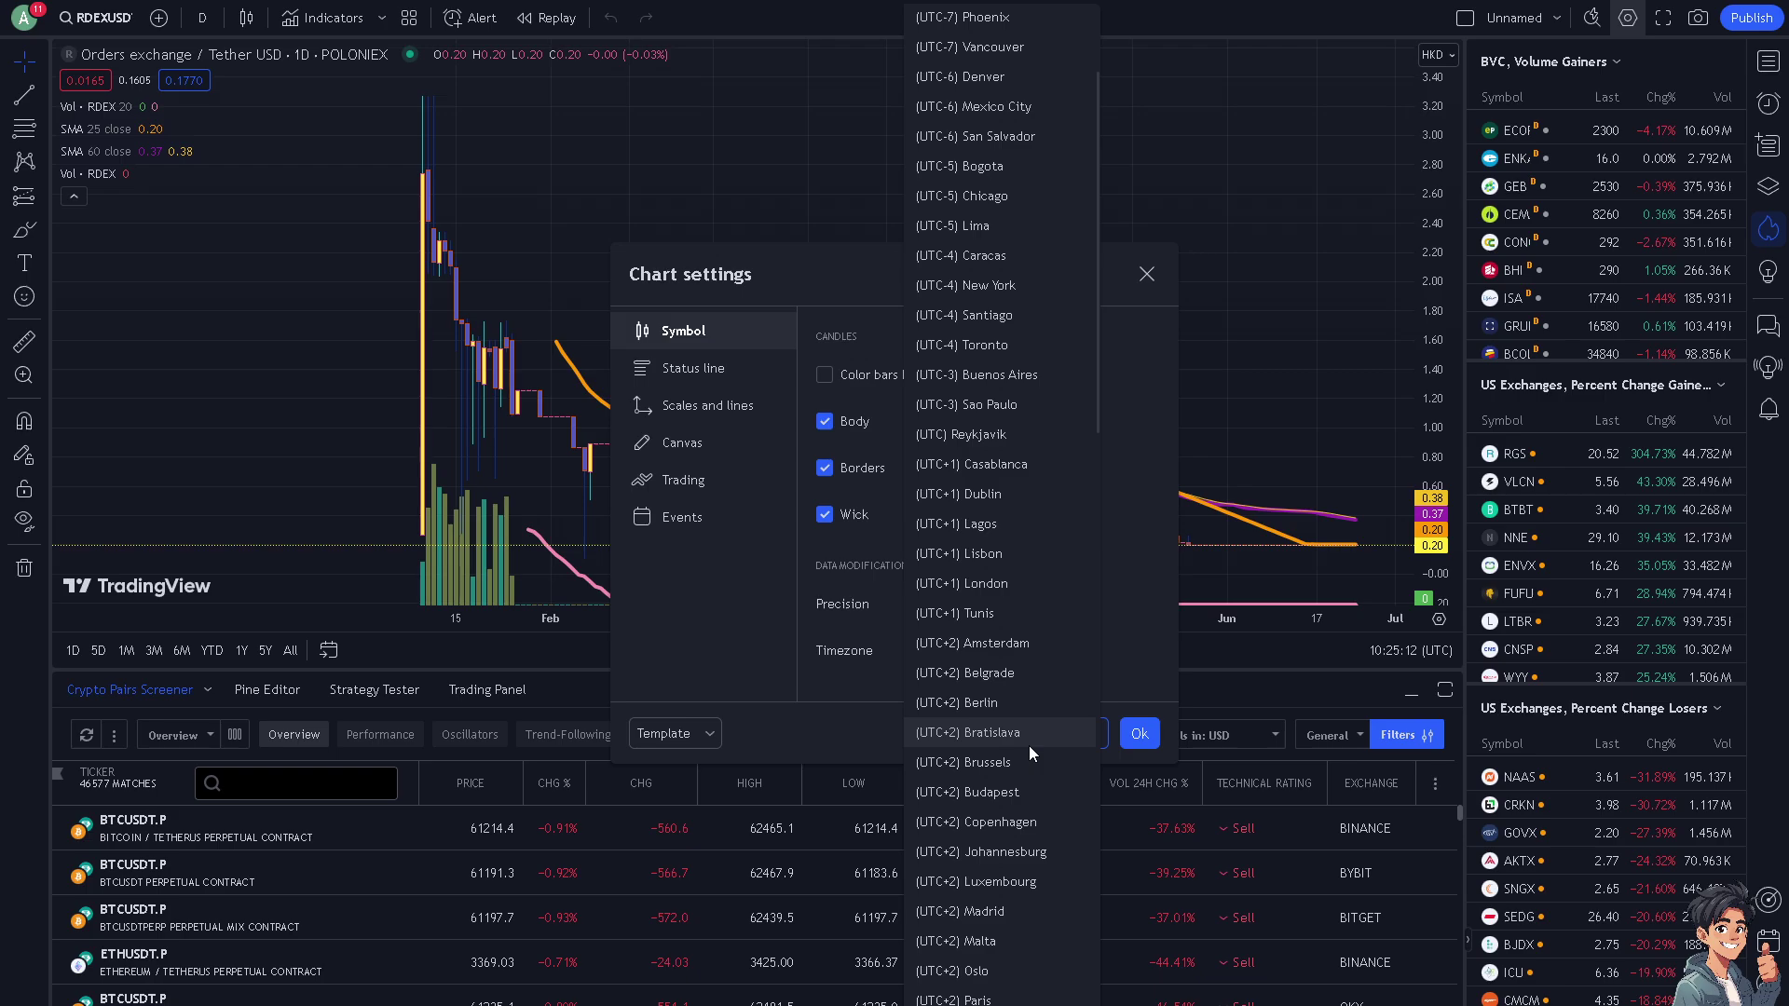
{"action": "left_click", "coordinate": [737, 649]}
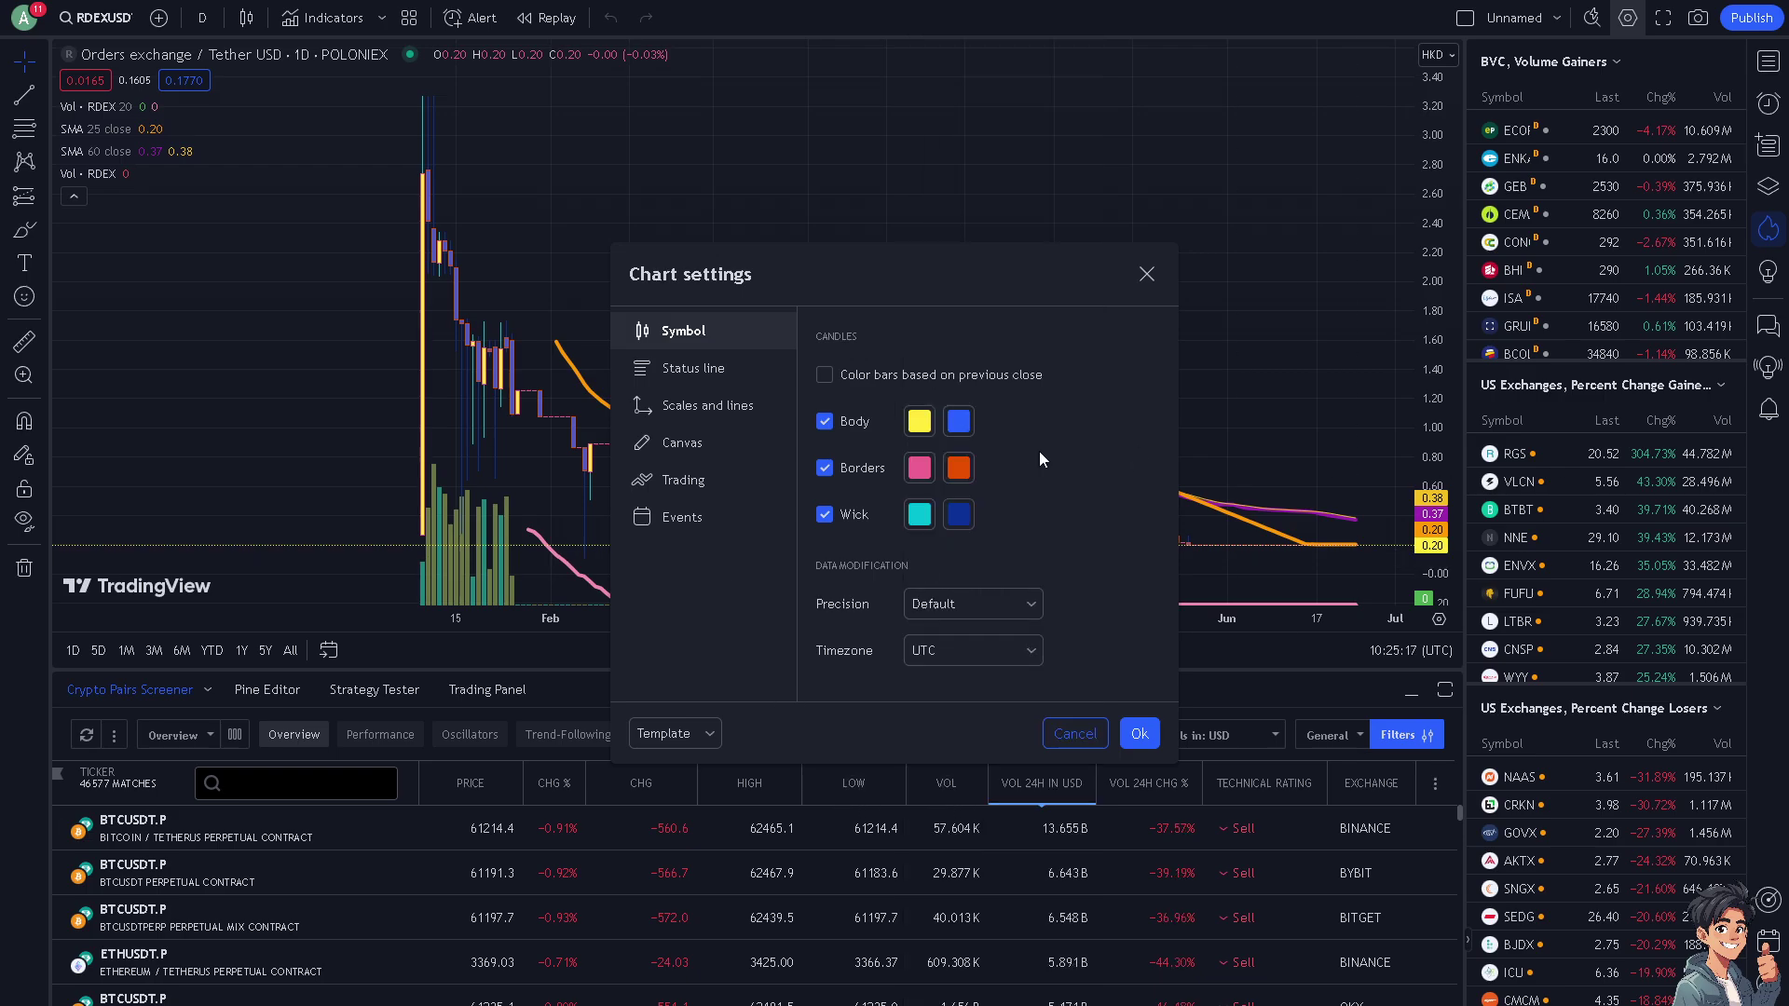
{"action": "left_click", "coordinate": [1147, 276]}
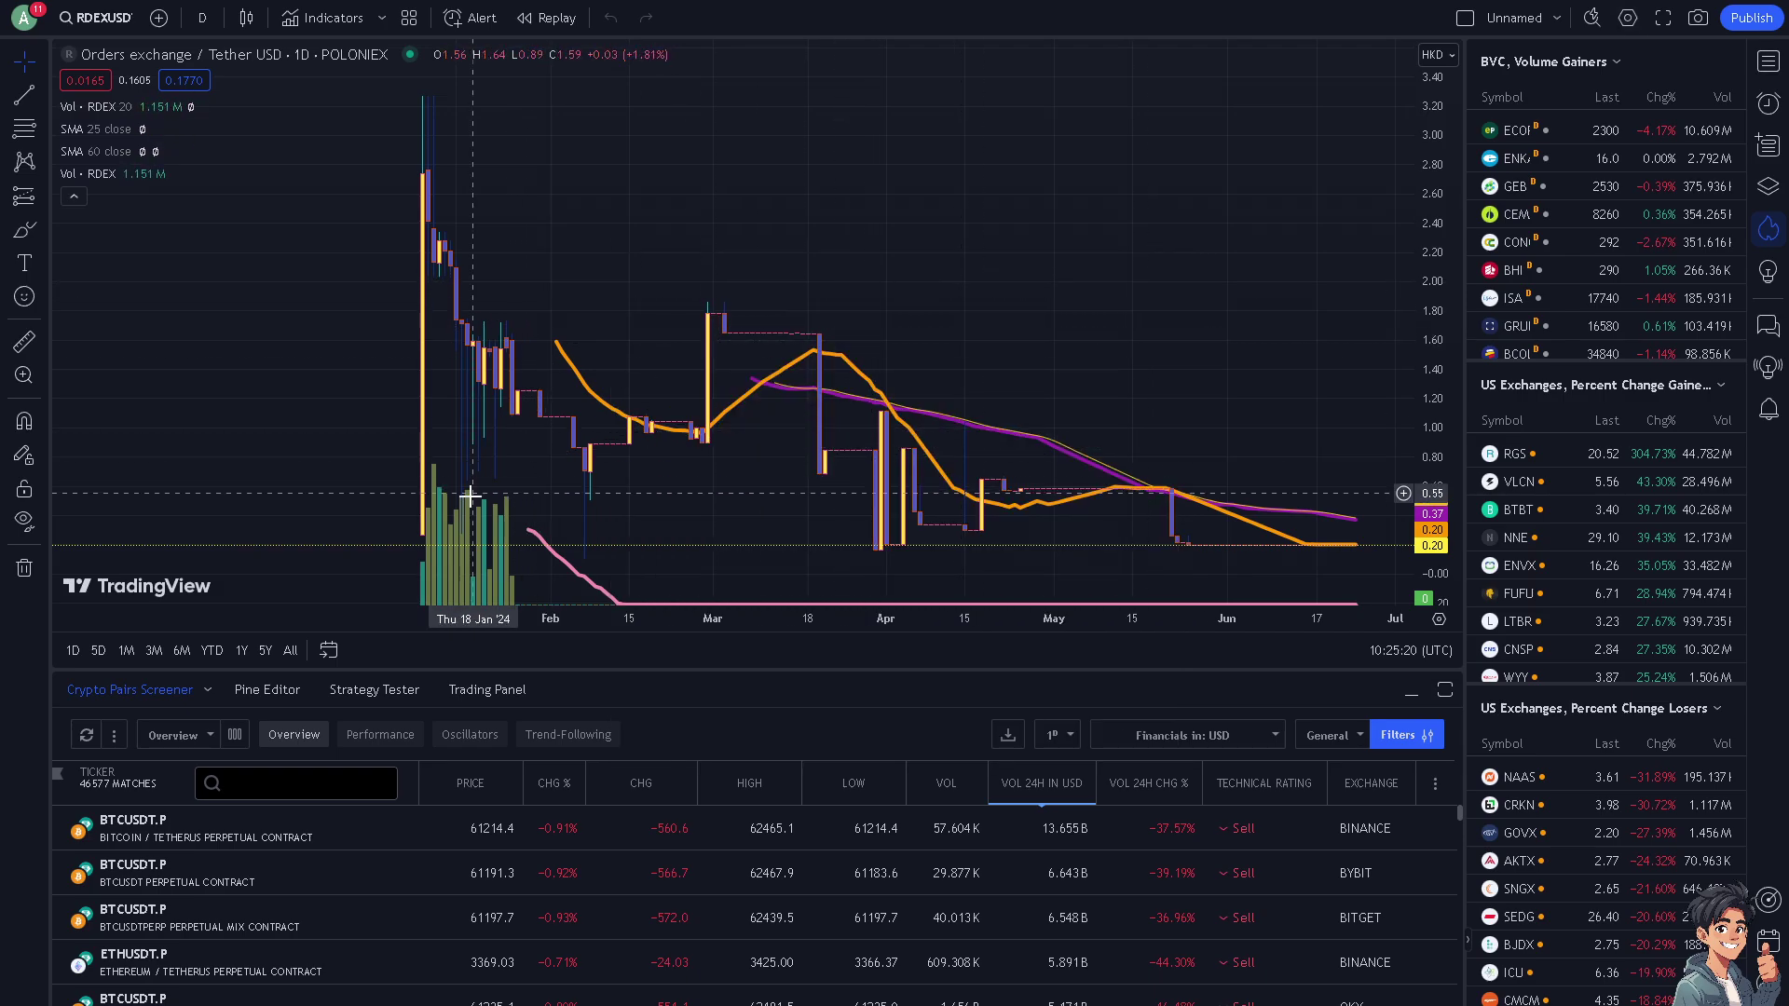
{"action": "right_click", "coordinate": [720, 222]}
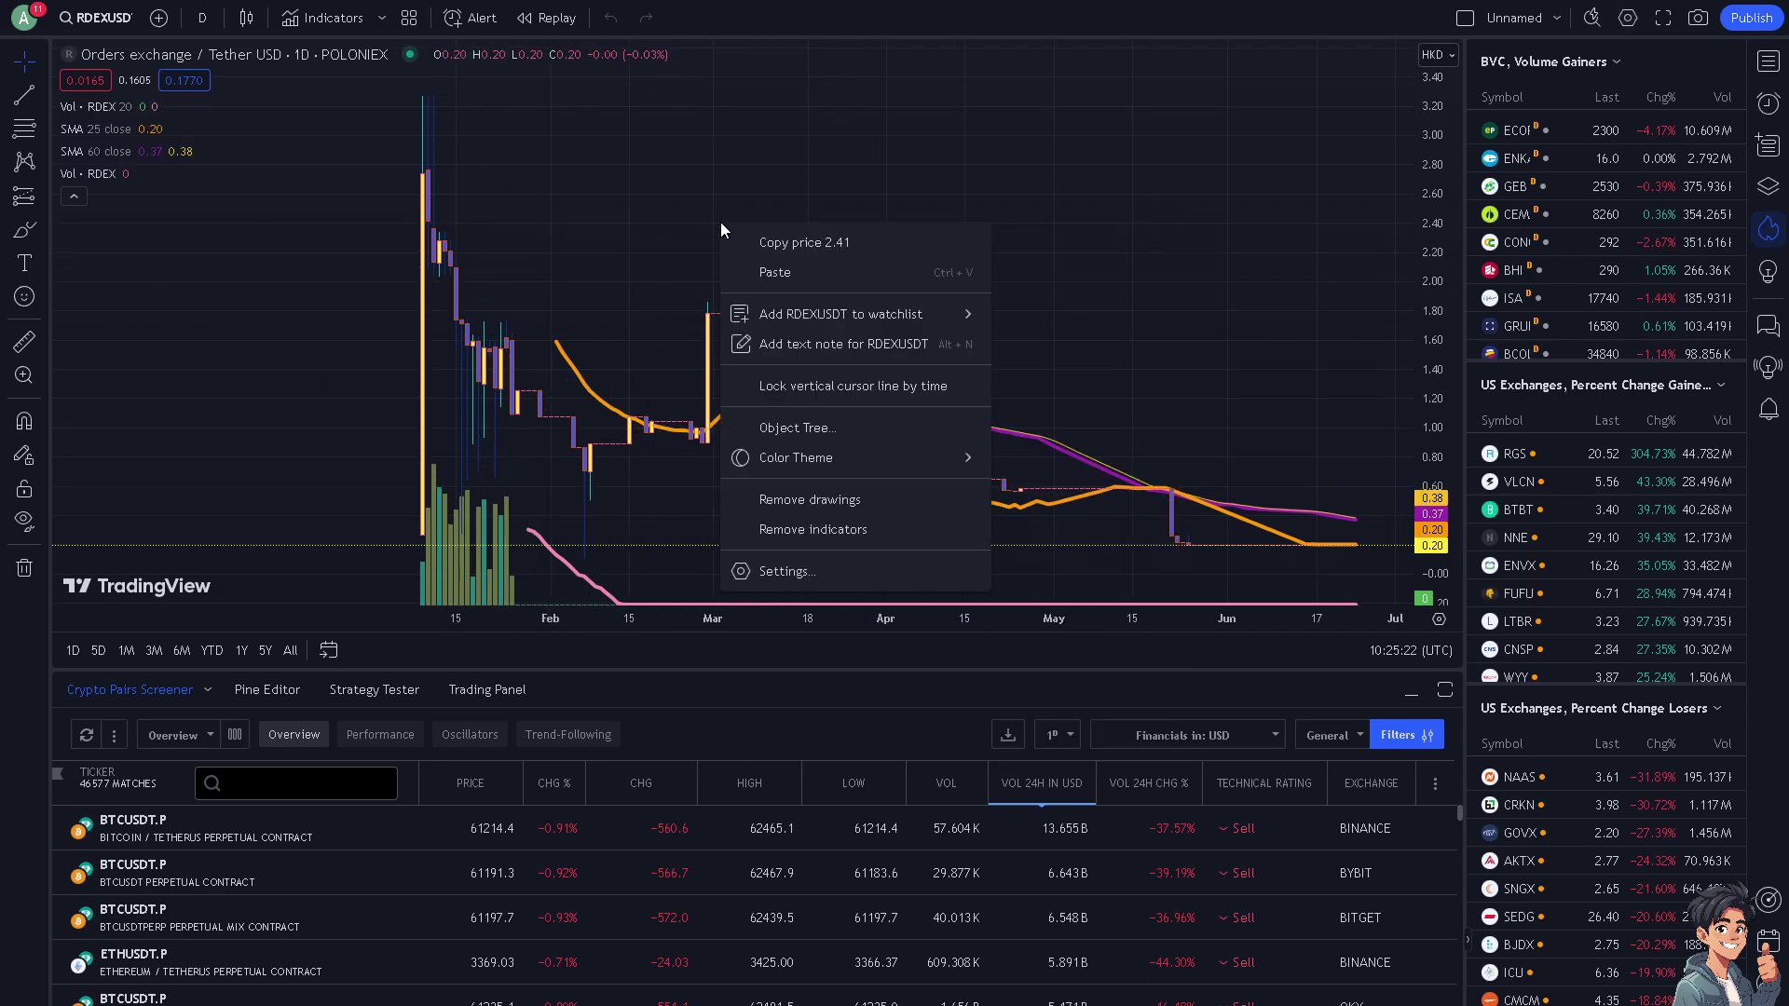
{"action": "left_click", "coordinate": [810, 572]}
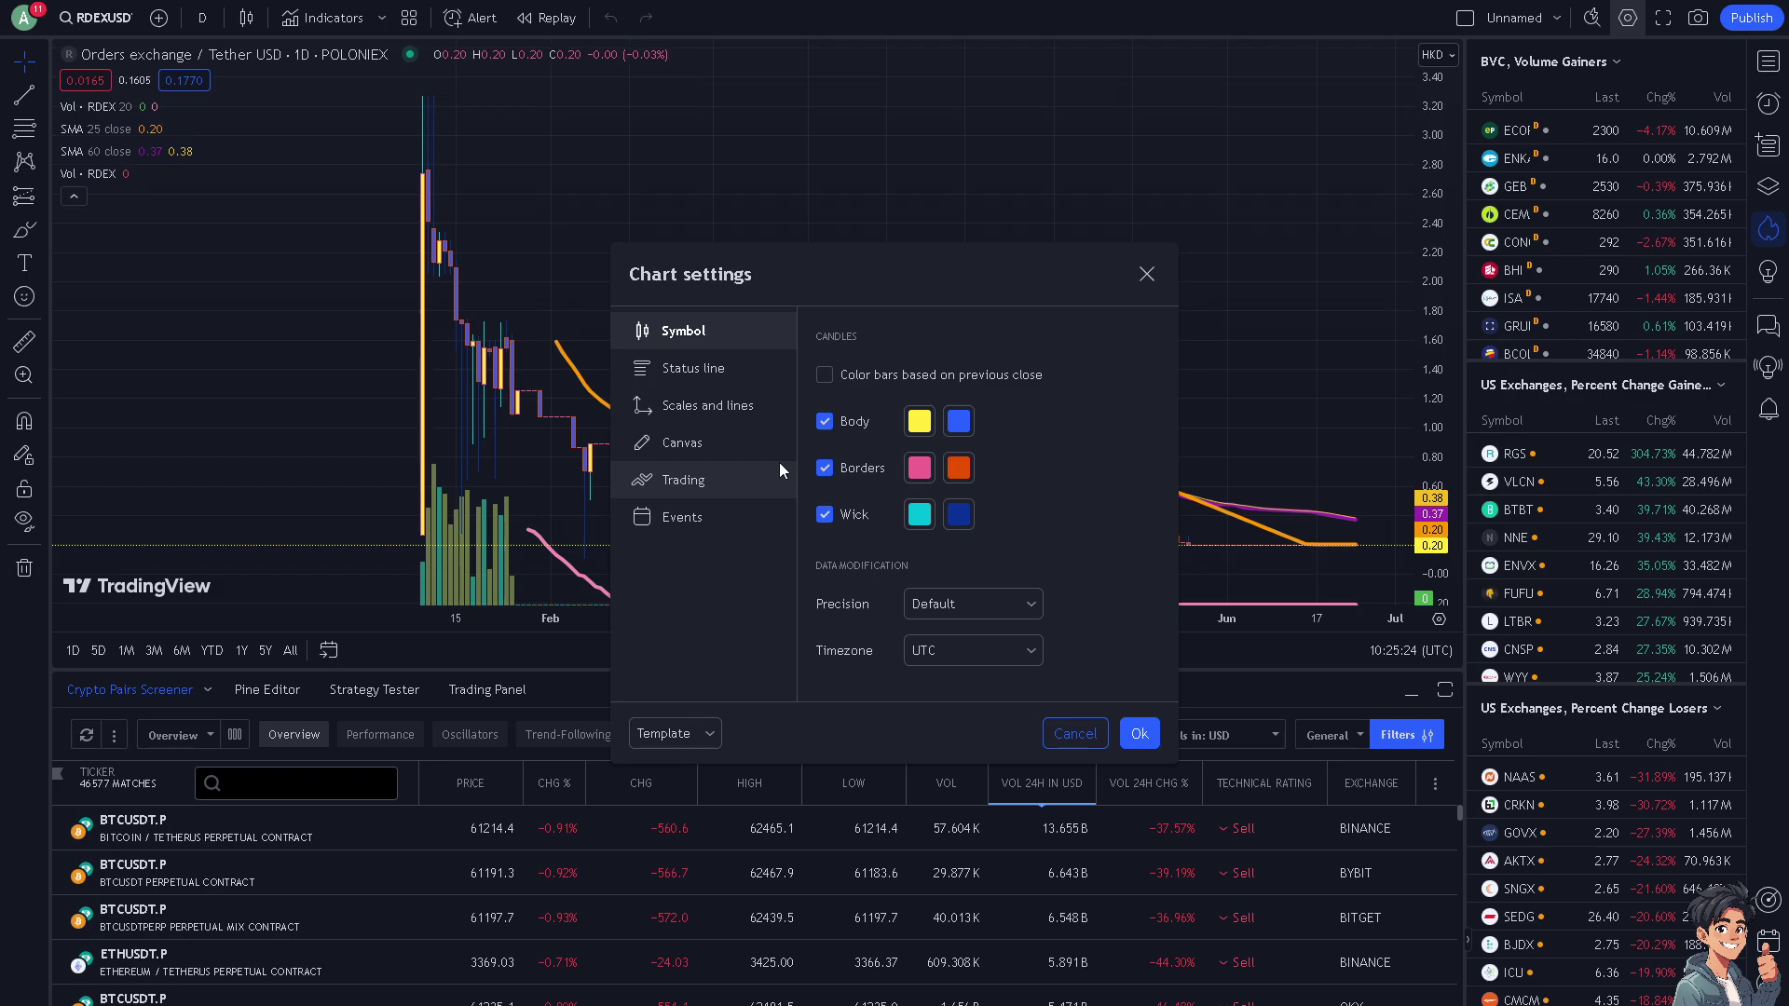
{"action": "left_click", "coordinate": [983, 650]}
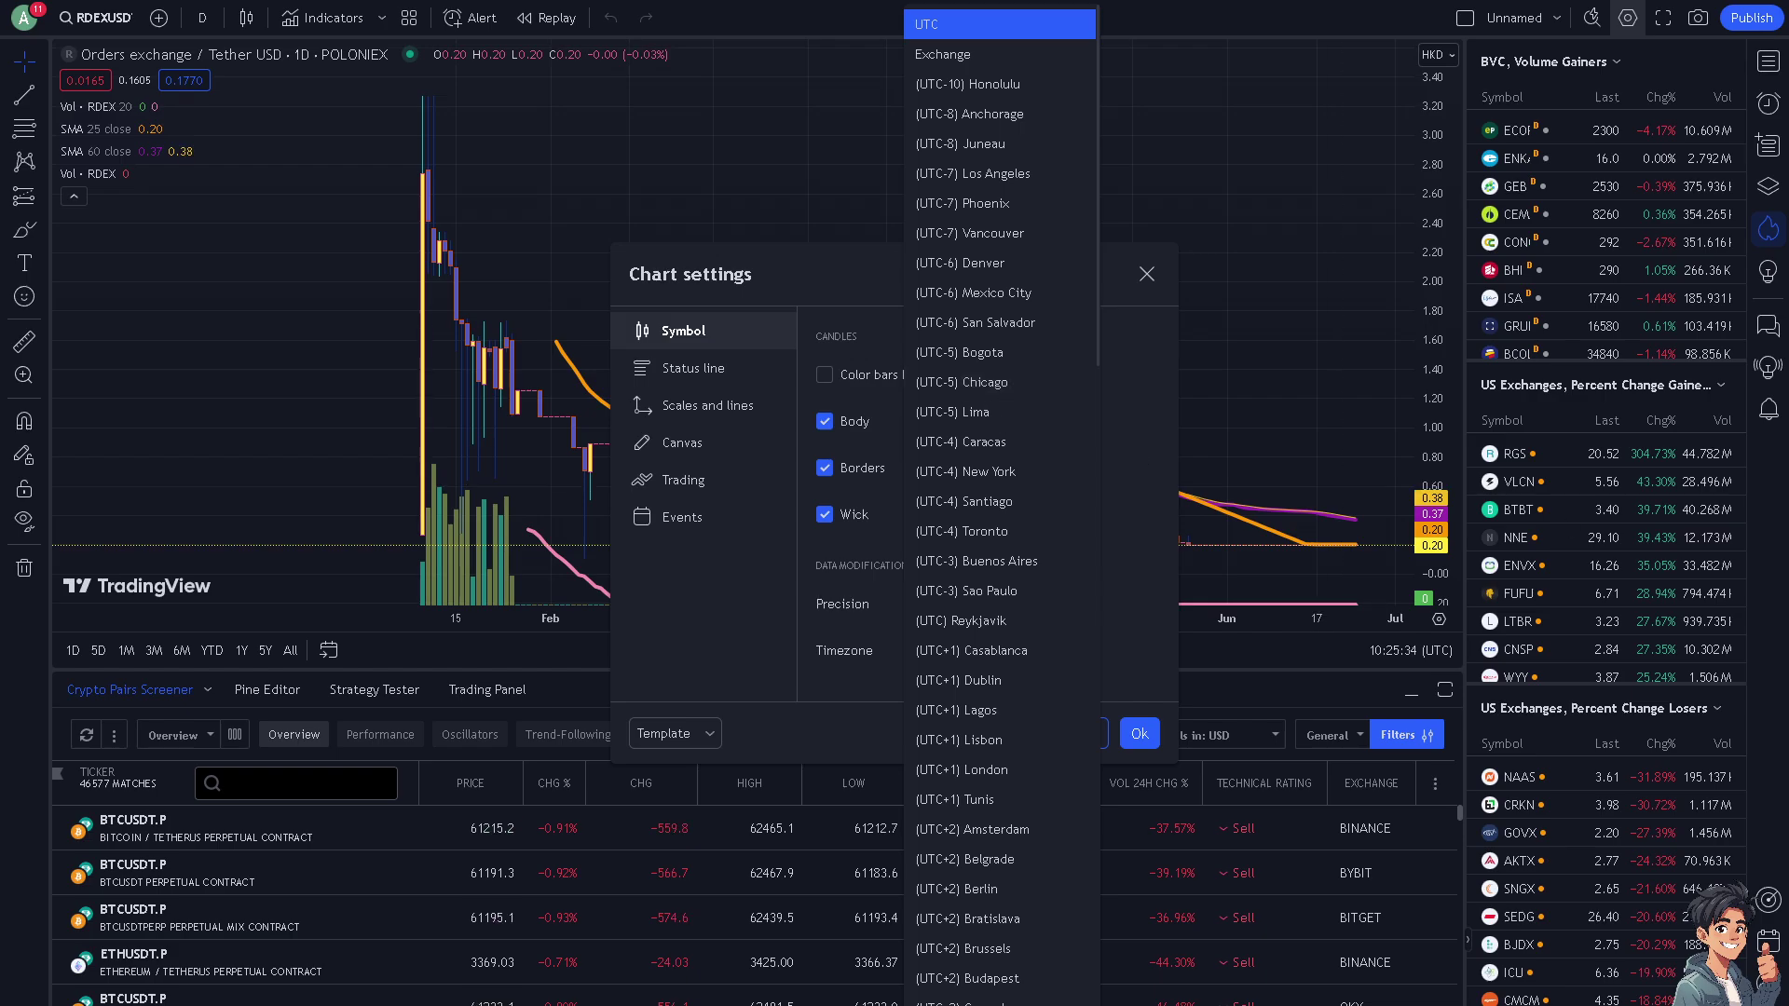
{"action": "left_click", "coordinate": [1165, 486]}
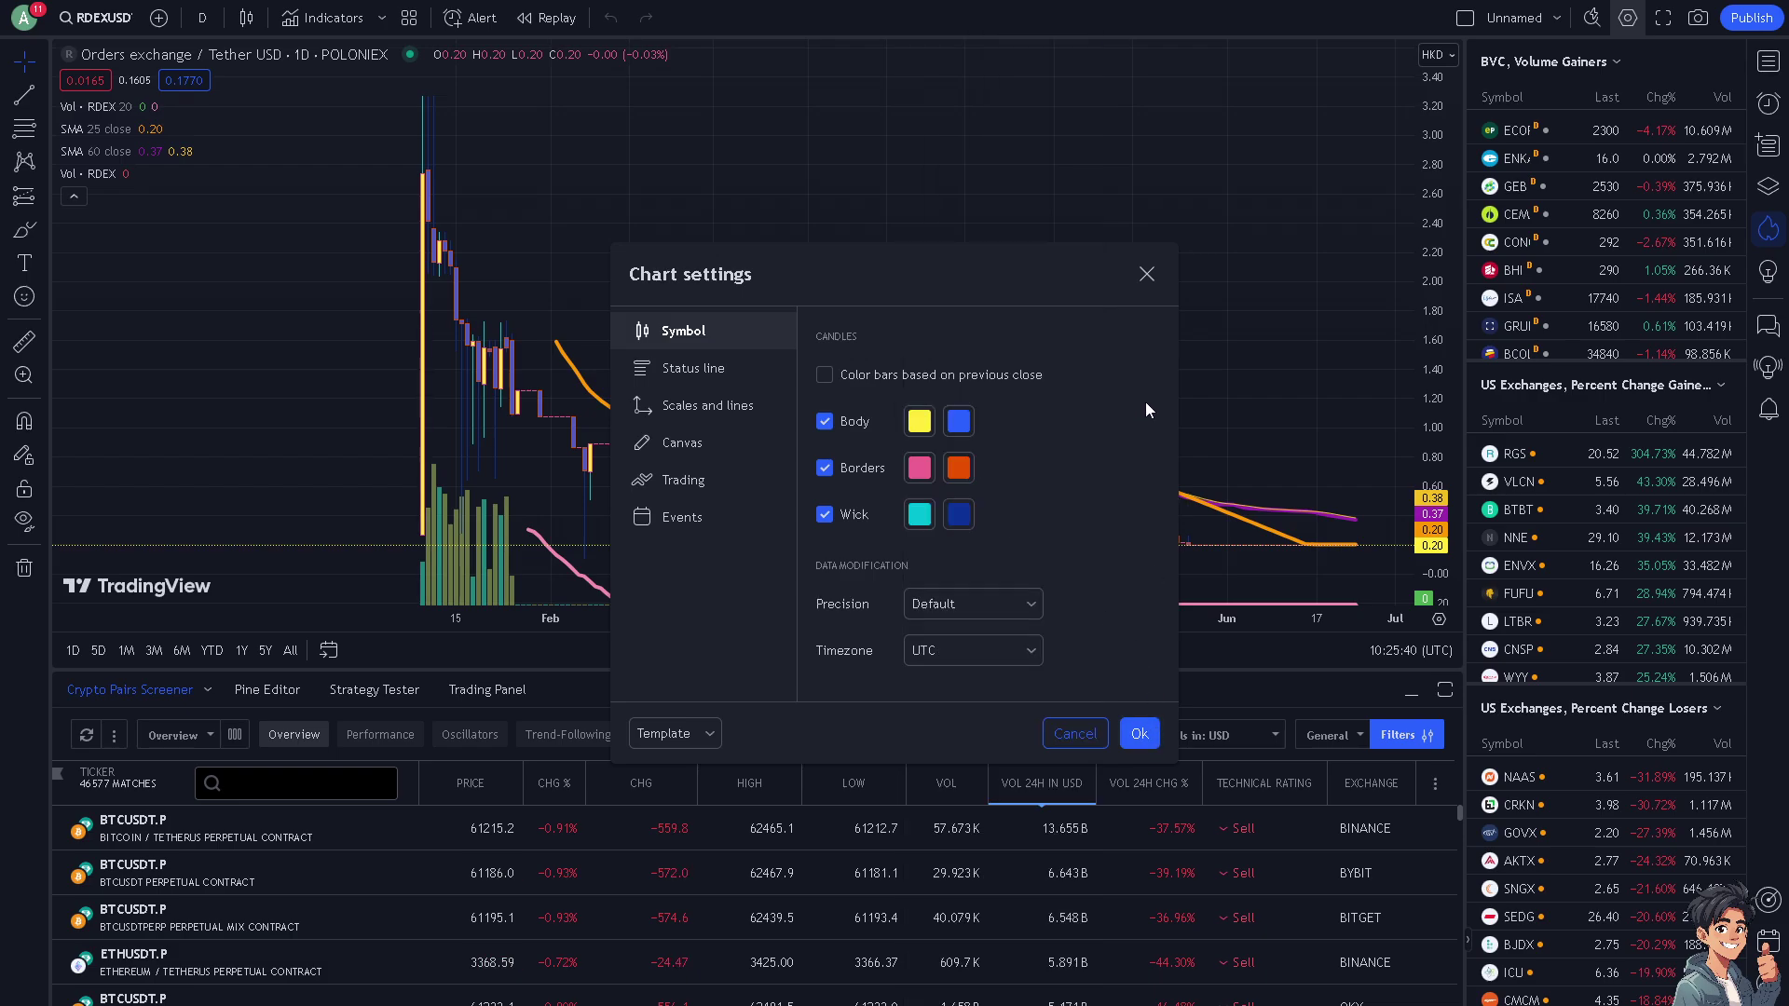
{"action": "left_click", "coordinate": [1139, 735]}
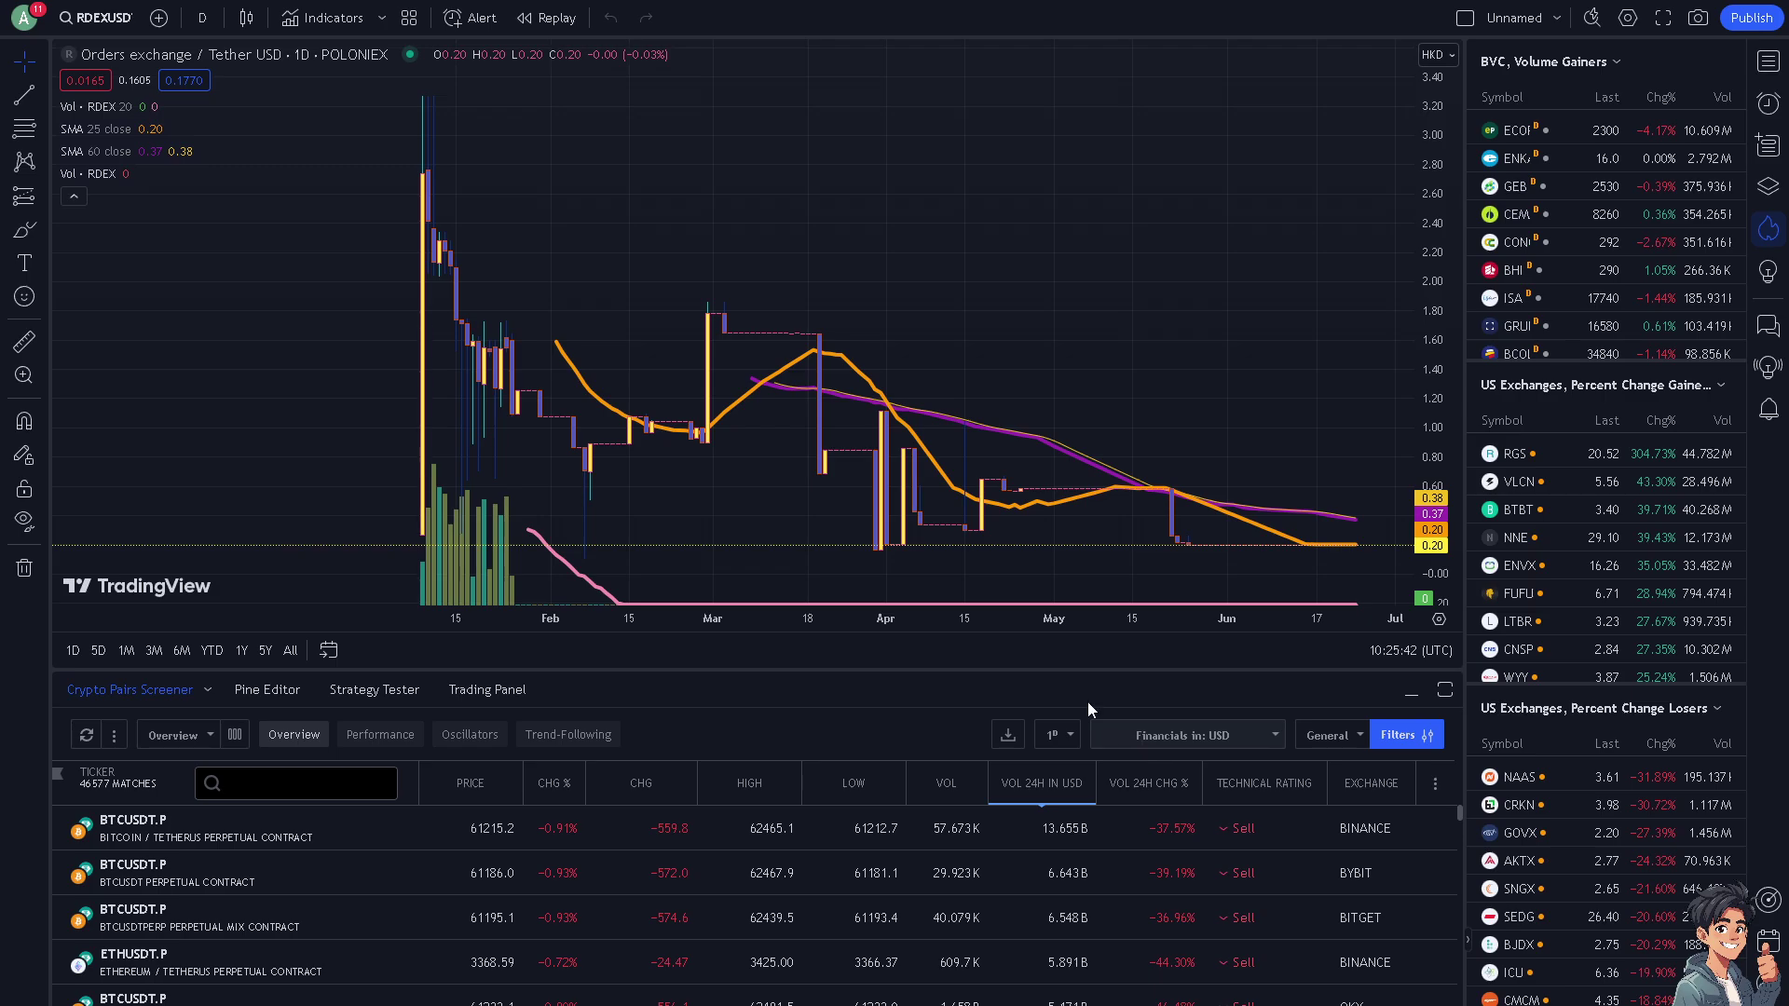